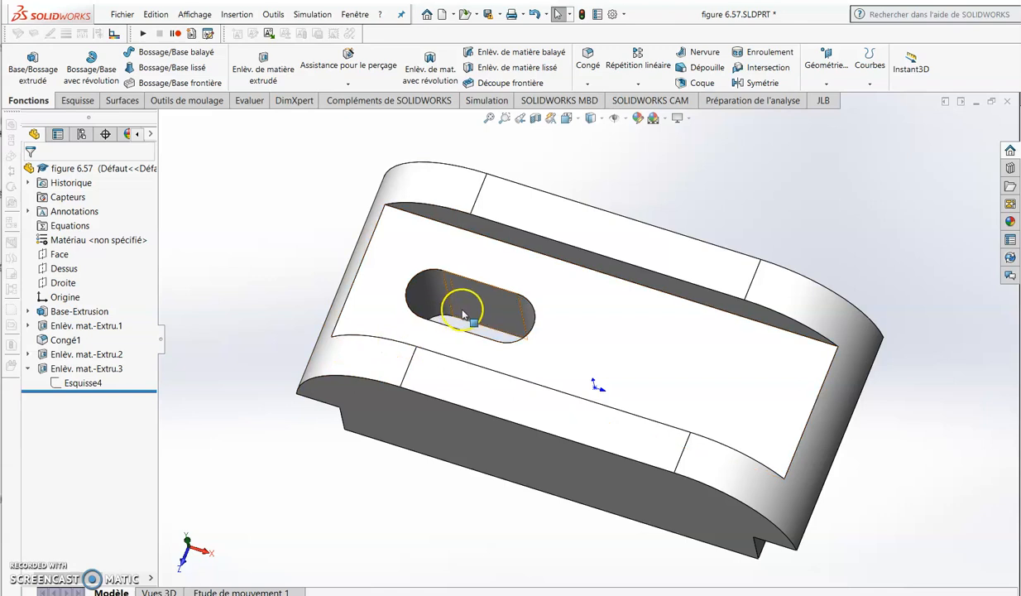
Copy the slot cut to the empty half of the recessed face, deleting its external relations.
mouse_move(508, 346)
middle_mouse_down()
mouse_move(517, 335)
mouse_move(505, 337)
middle_mouse_up()
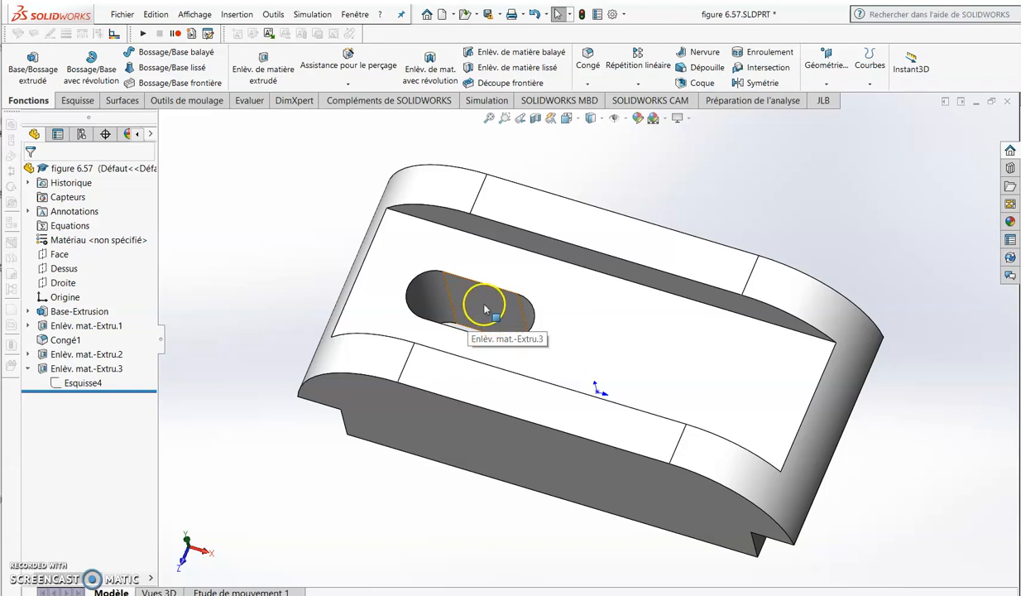
left_click(478, 313)
left_click_drag(486, 312, 681, 333, "ctrl")
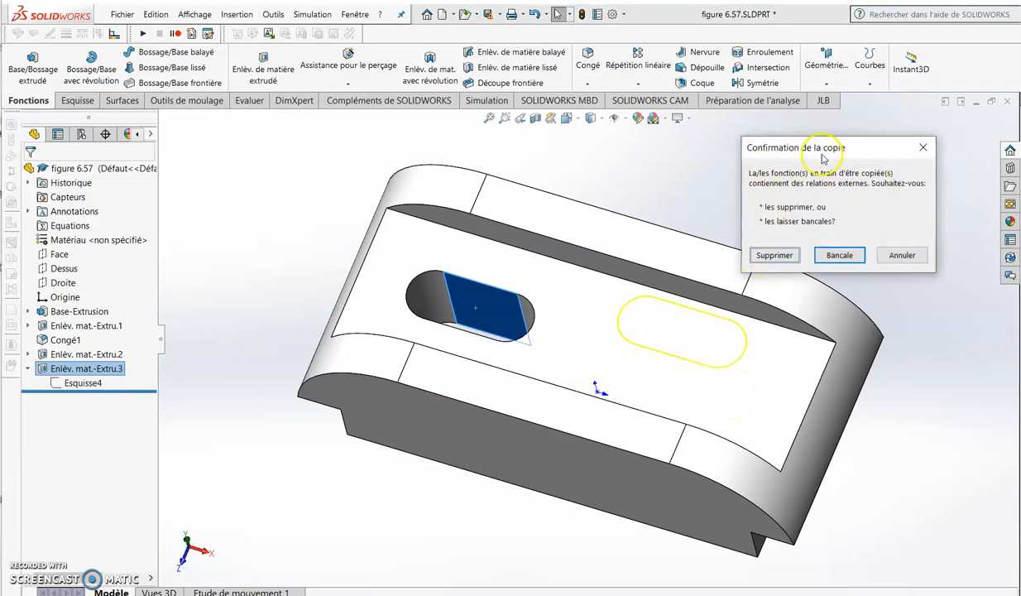
left_click(774, 256)
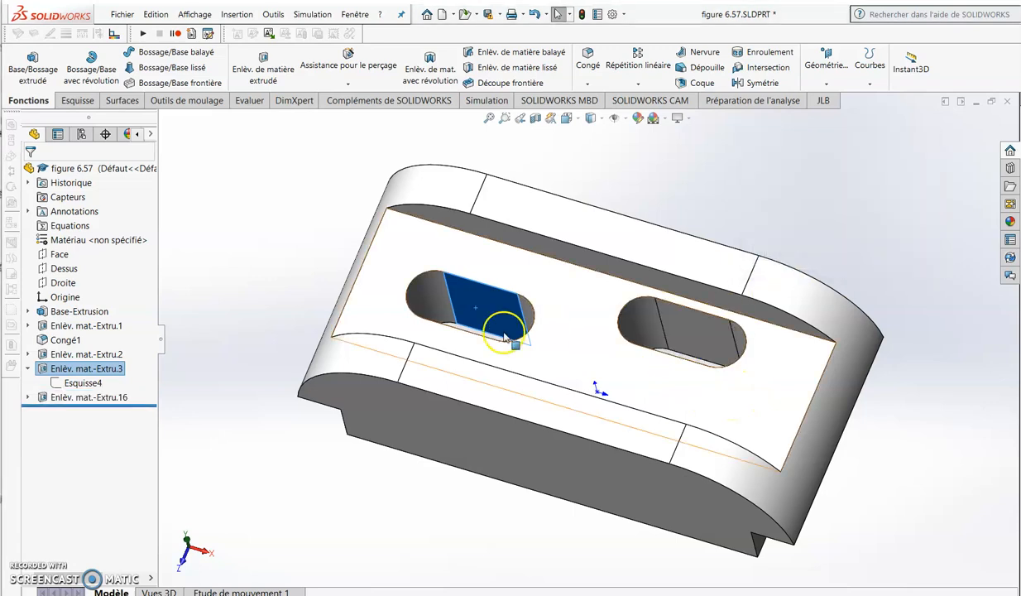
Edit the copied slot's sketch and make the arc centre nearest the origin horizontal with the origin.
left_click(28, 397)
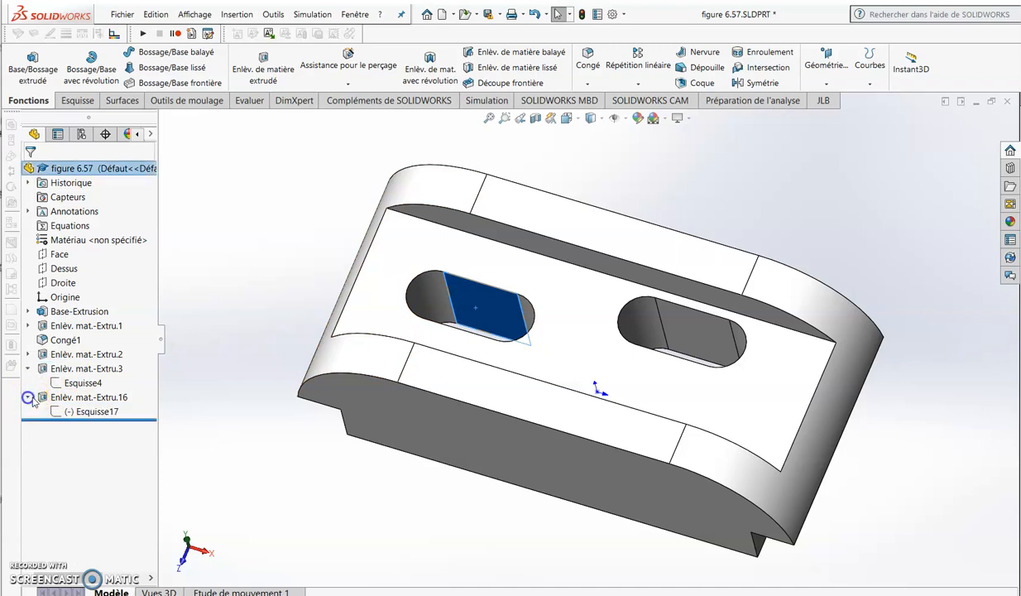
right_click(83, 412)
left_click(85, 373)
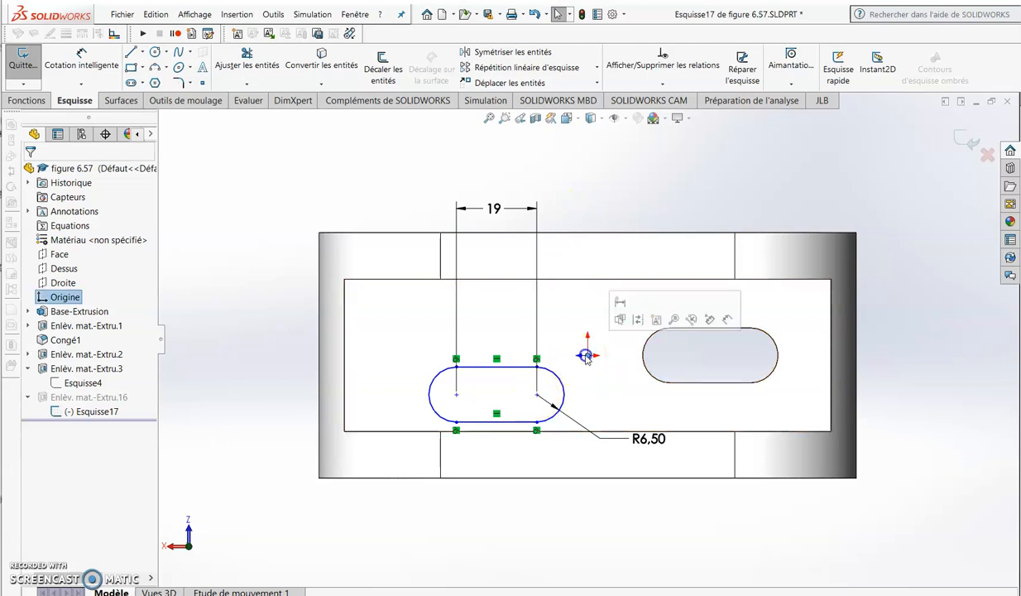
left_click(537, 395)
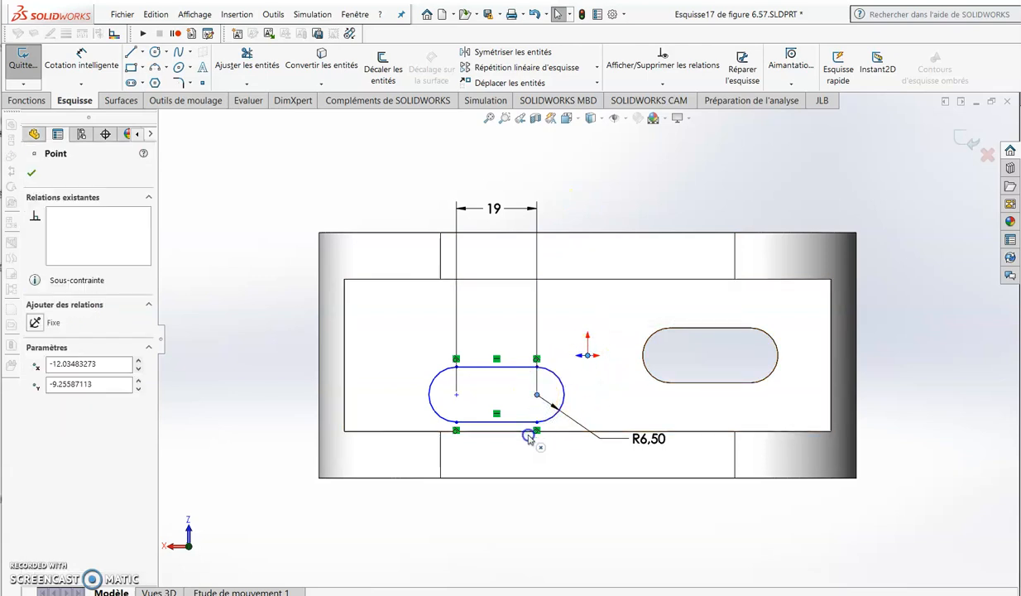
left_click(536, 431, "ctrl")
left_click(36, 384)
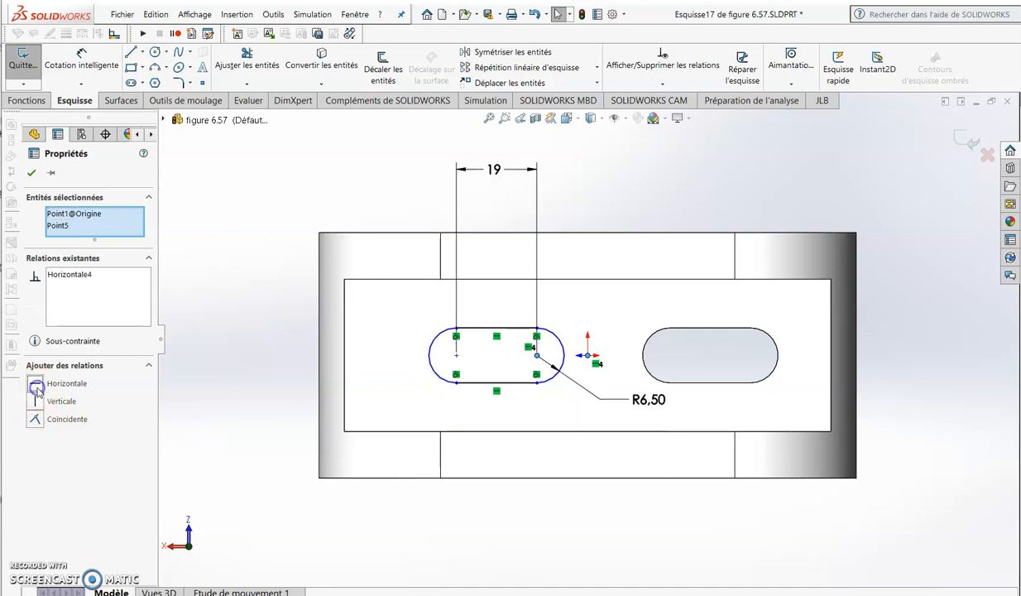
left_click(32, 173)
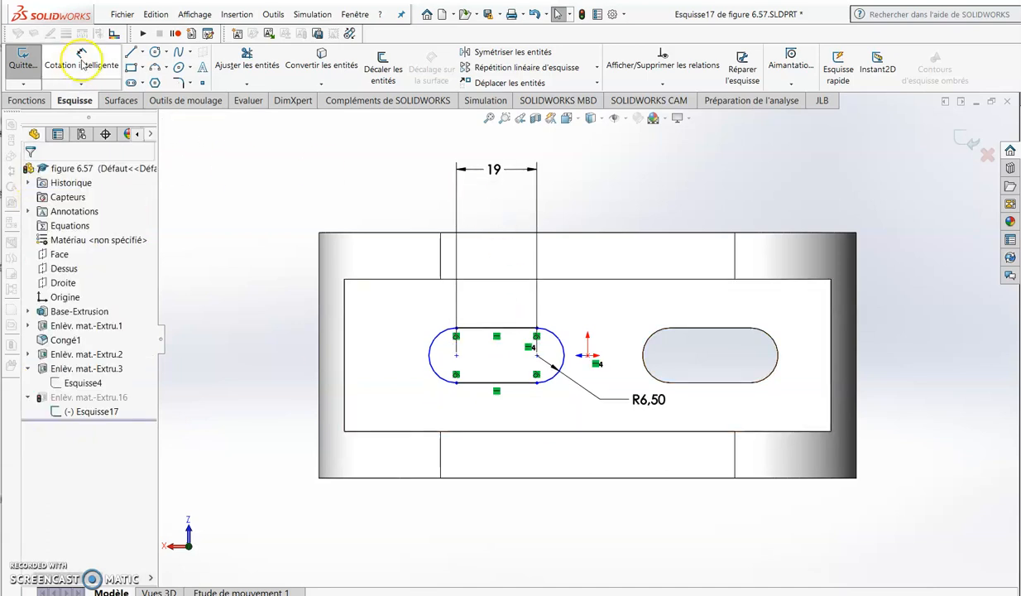
Dimension the copied slot's outer arc centre 14 mm from the notch edge at the block's end and exit the sketch.
middle_click_drag(335, 161, 377, 246)
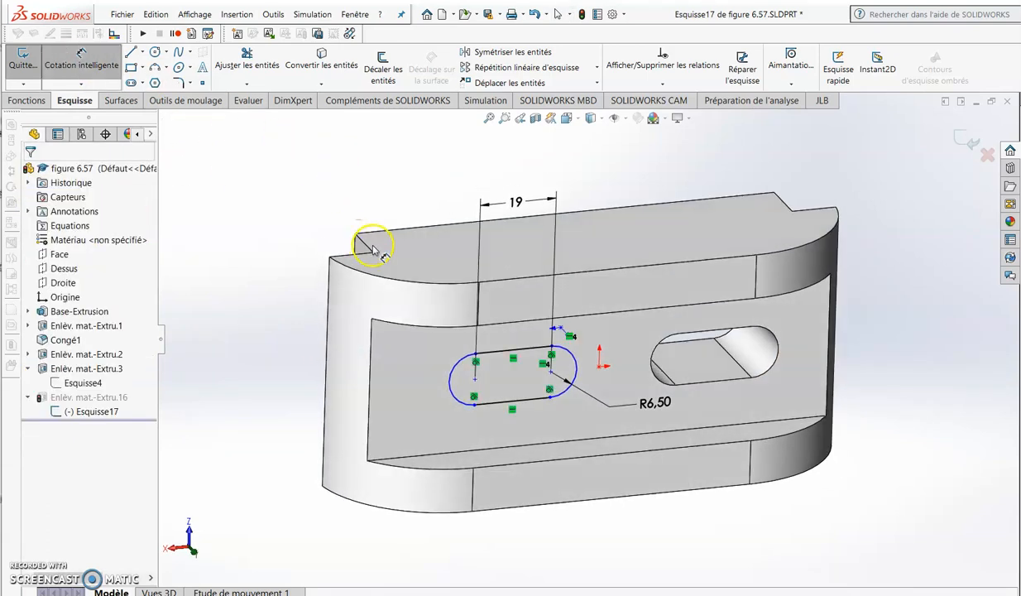
left_click(372, 253)
left_click(475, 362)
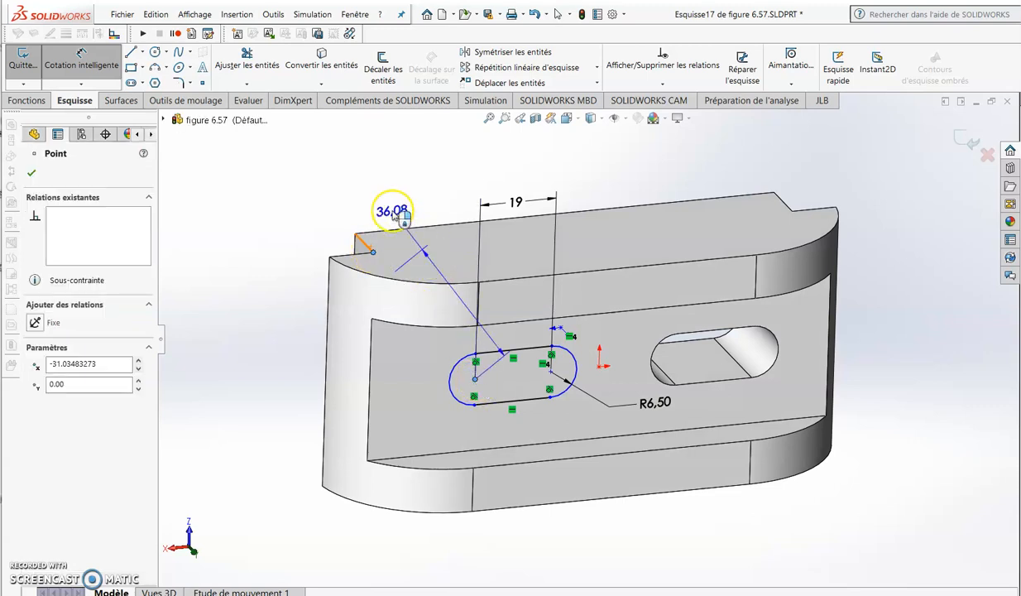
left_click(418, 207)
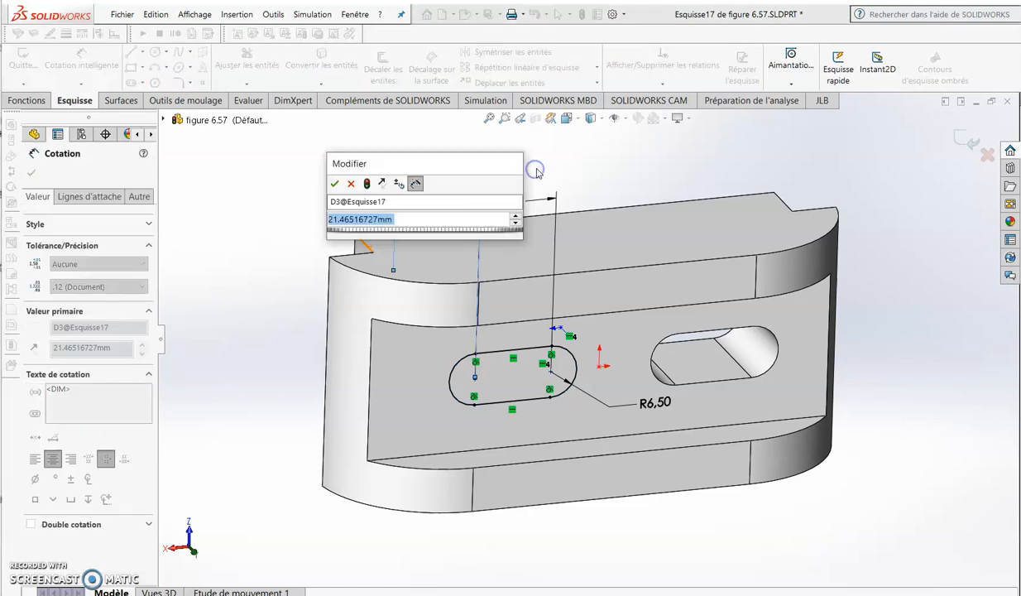
type("14")
key("Return")
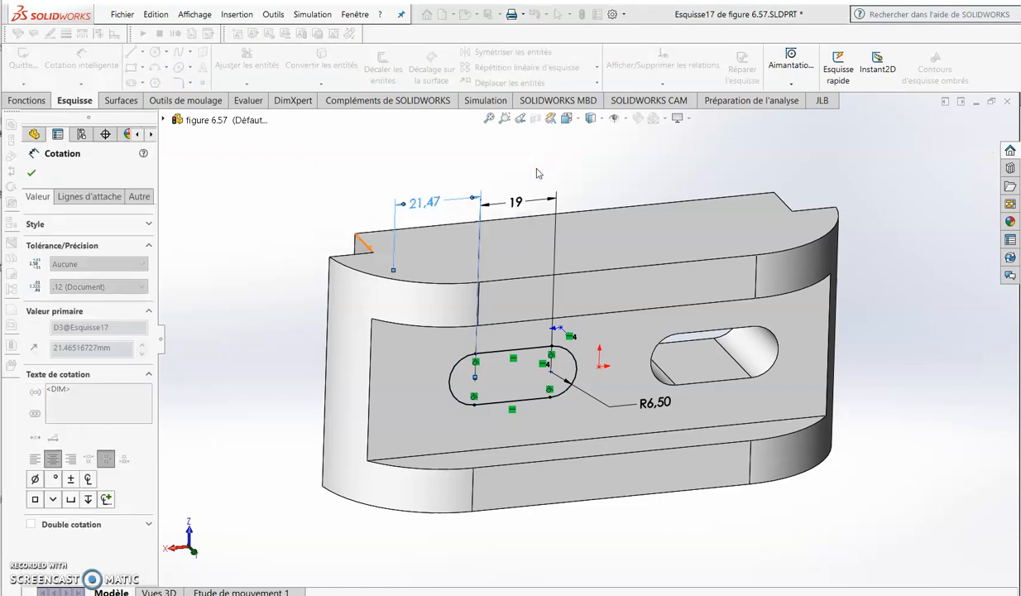
left_click(32, 174)
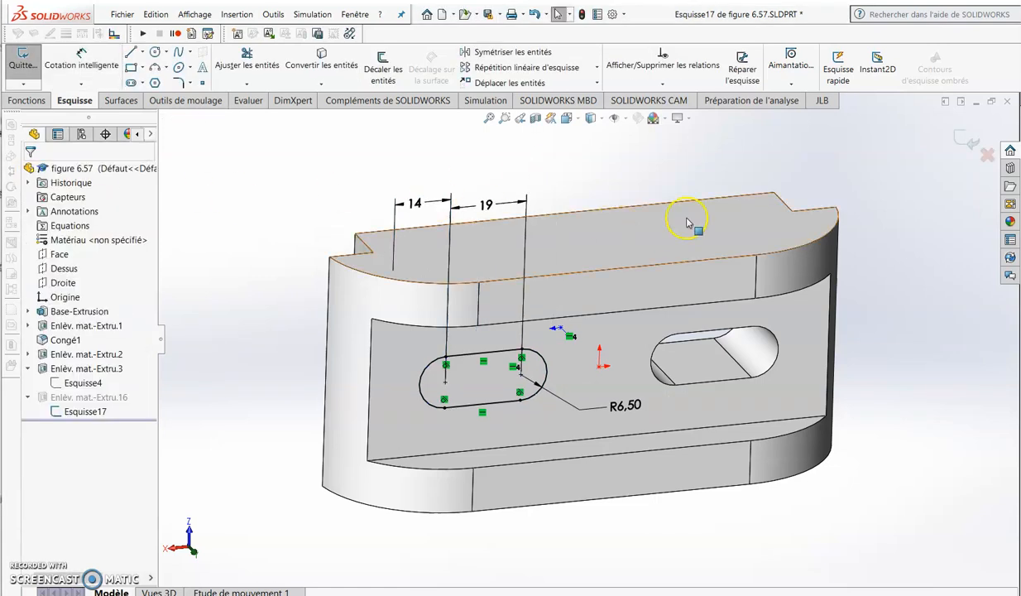
mouse_move(598, 354)
middle_mouse_down()
mouse_move(581, 297)
mouse_move(571, 344)
mouse_move(531, 383)
mouse_move(826, 457)
mouse_move(411, 306)
mouse_move(532, 447)
mouse_move(435, 456)
mouse_move(452, 527)
middle_mouse_up()
left_click(116, 411)
Set the original slot's end radius to 10 mm and rebuild the part.
left_click(86, 369)
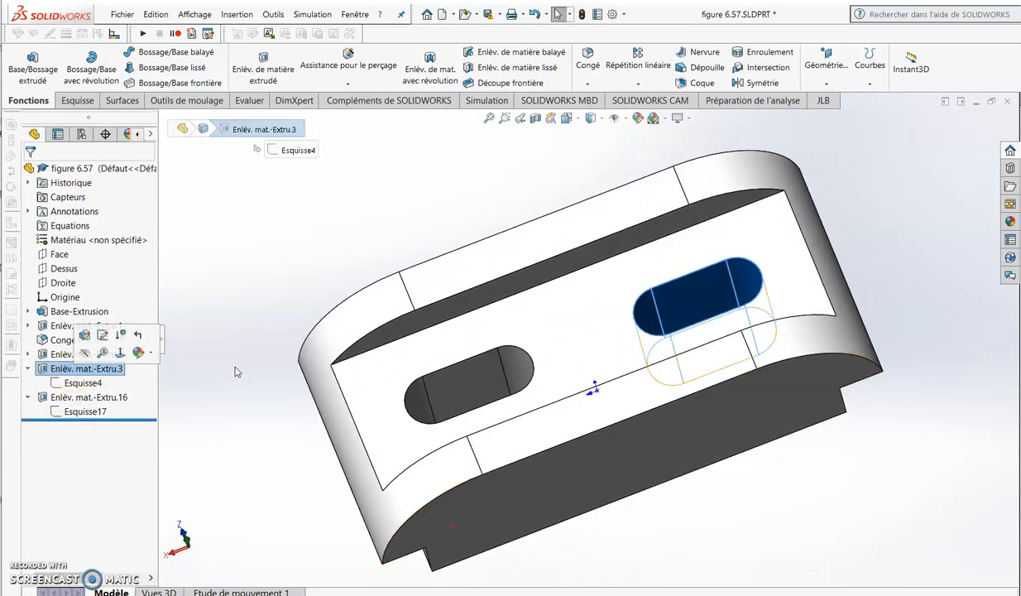
middle_click_drag(538, 364, 418, 231)
right_click(83, 369)
left_click(434, 282)
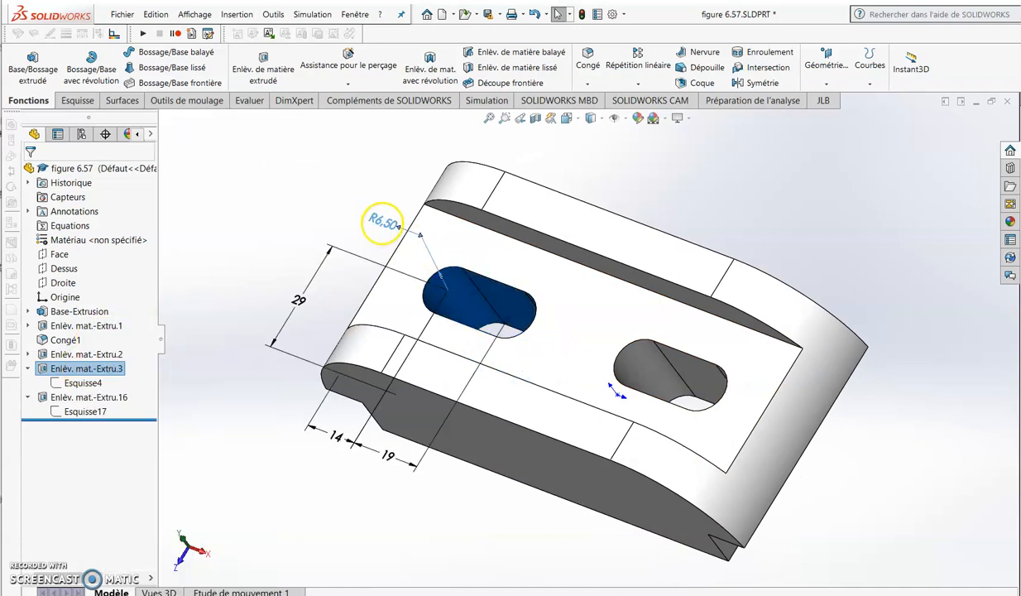
double_click(384, 221)
type("10")
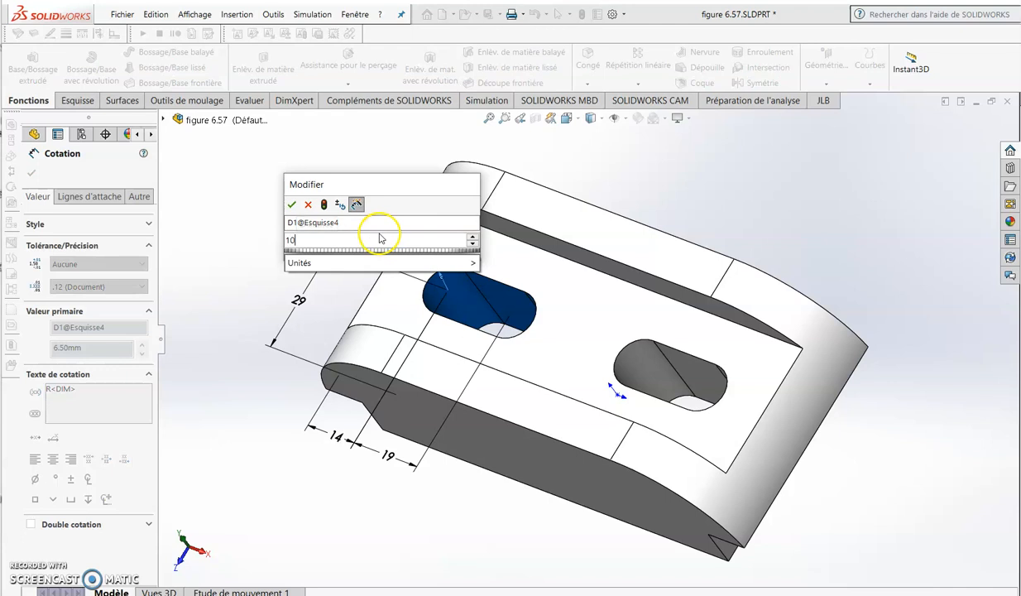
key("Return")
left_click(33, 173)
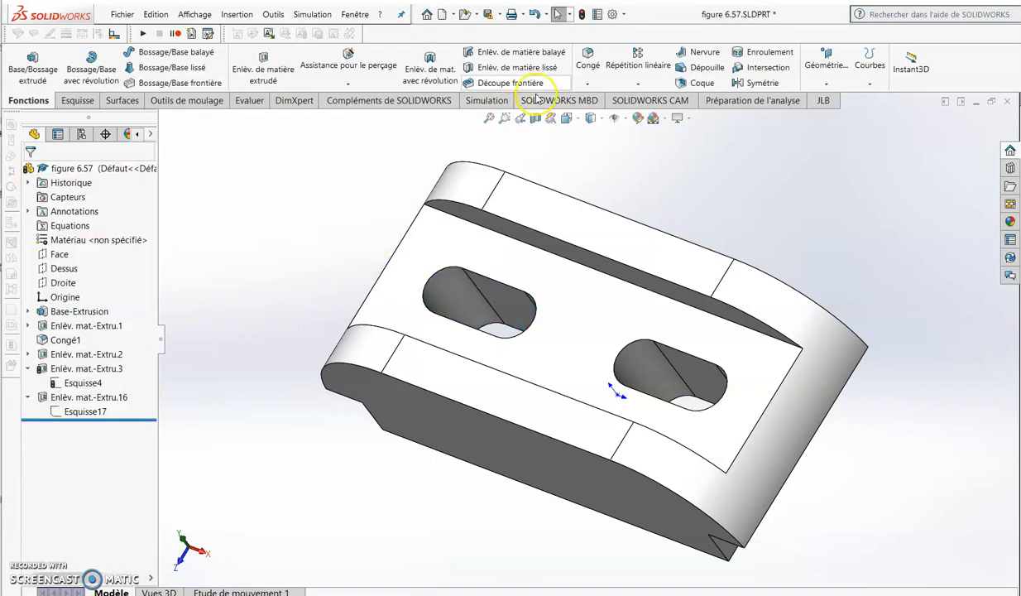
middle_click_drag(520, 251, 522, 274)
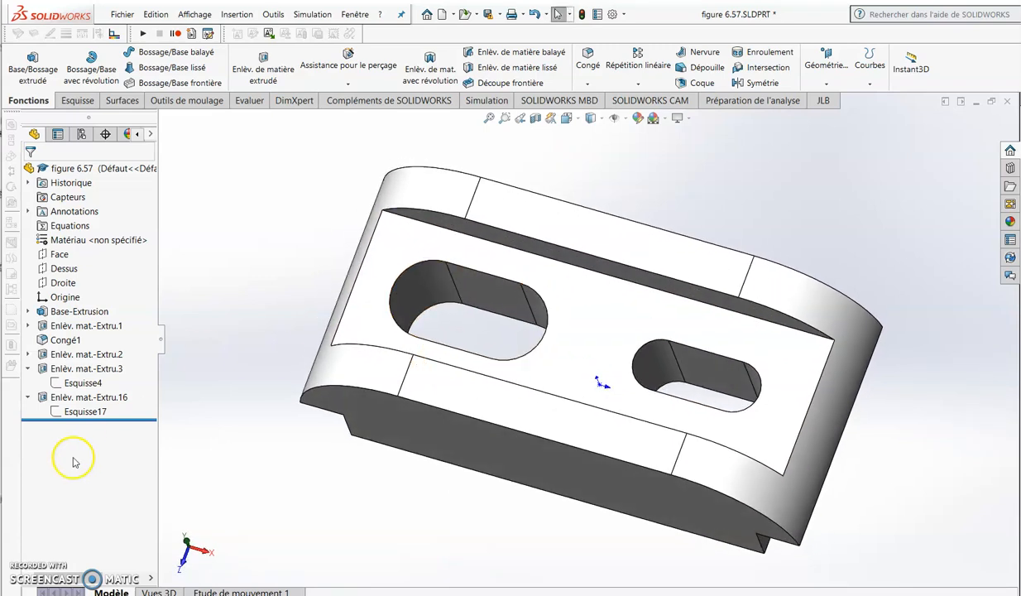
Delete the copied slot cut and its leftover sketch Esquisse17.
right_click(95, 401)
left_click(119, 451)
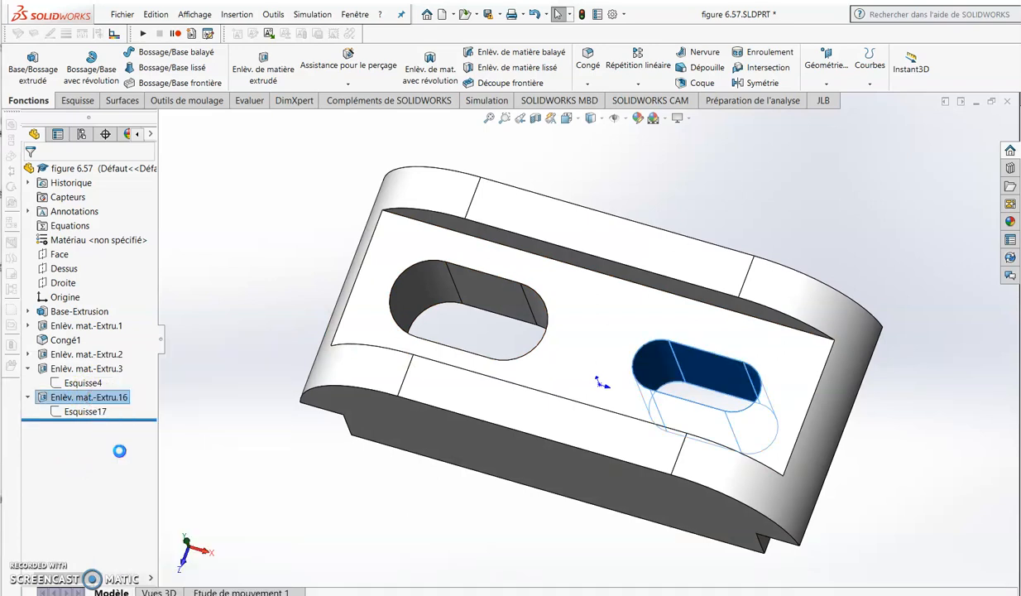
left_click(654, 240)
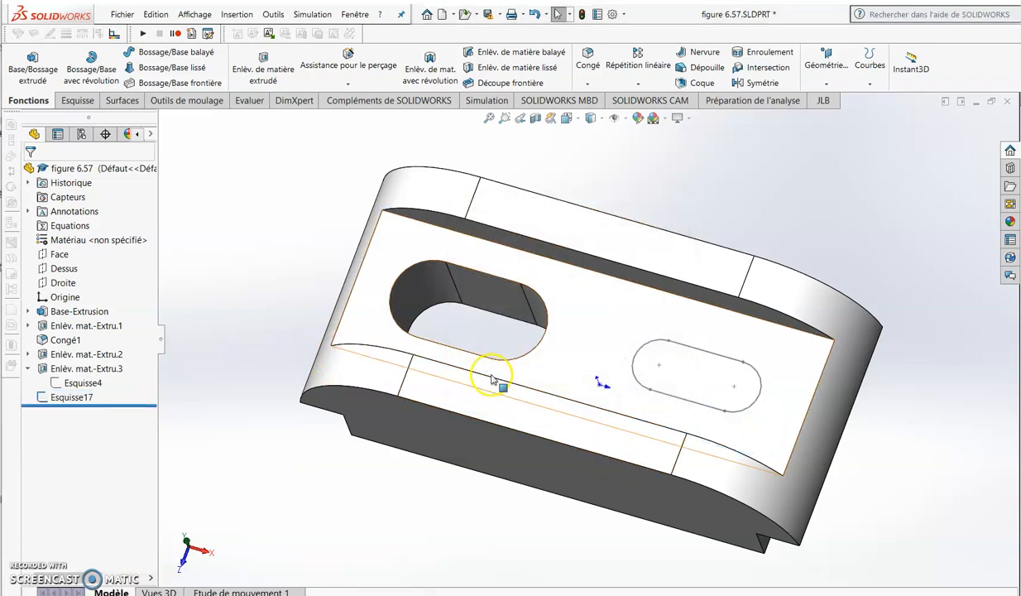
right_click(77, 401)
right_click(54, 396)
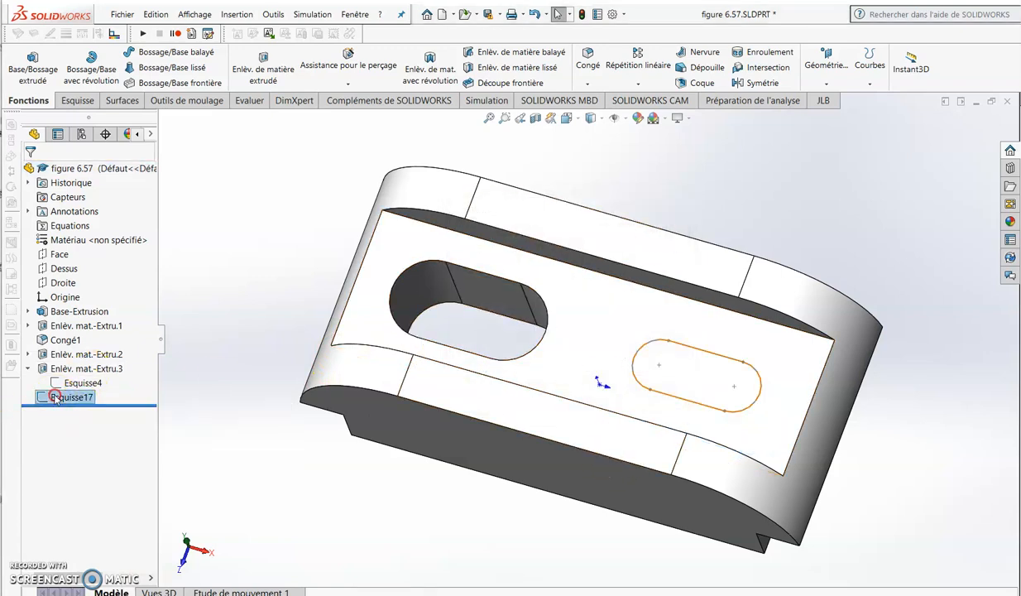
left_click(88, 463)
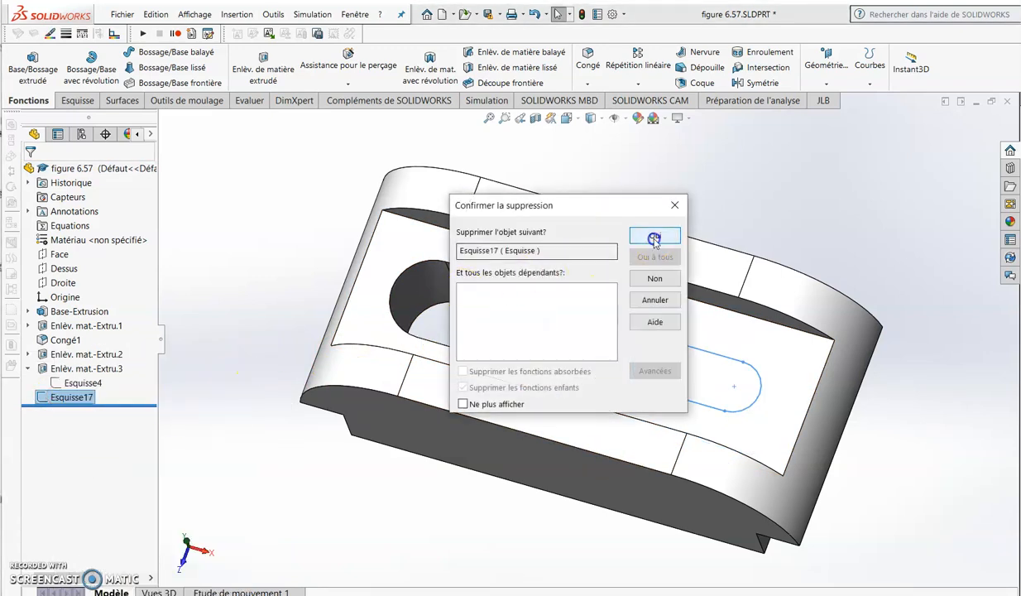
left_click(654, 238)
middle_click_drag(616, 303, 616, 347)
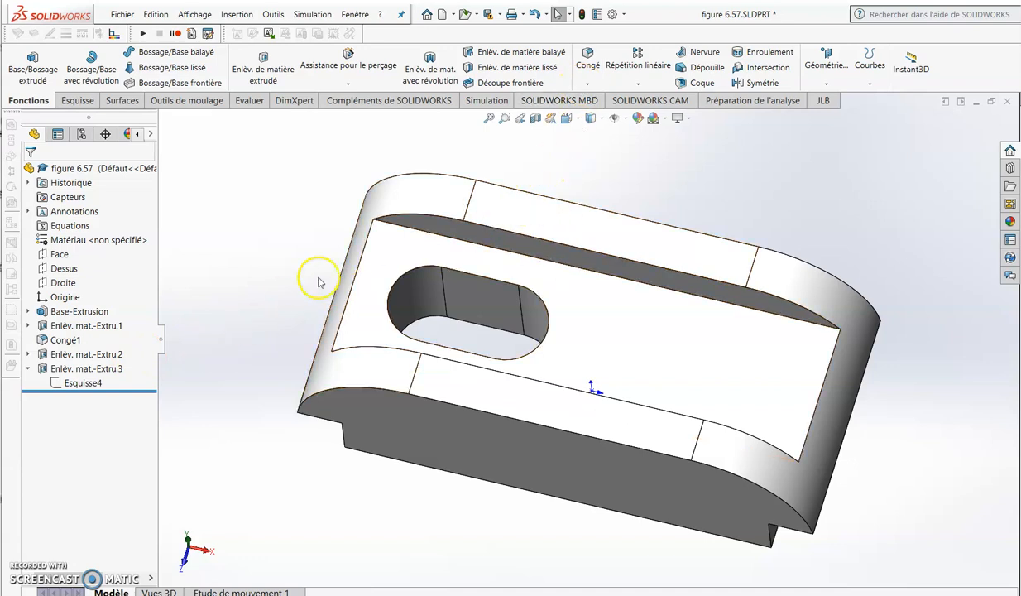
Mirror the slot cut Enlèv. mat.-Extru.3 about the Droite plane.
left_click(638, 84)
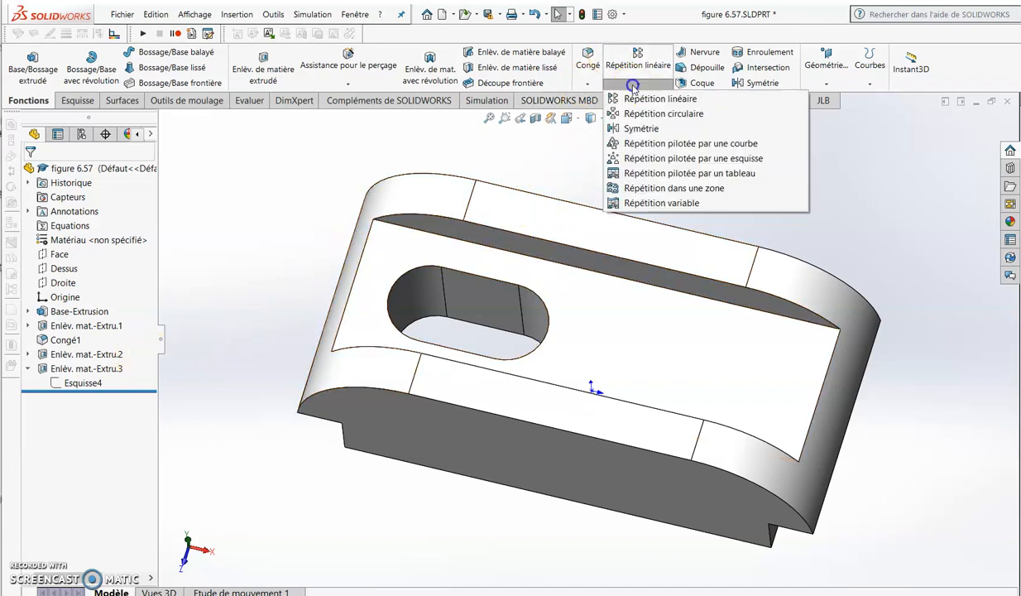
left_click(642, 130)
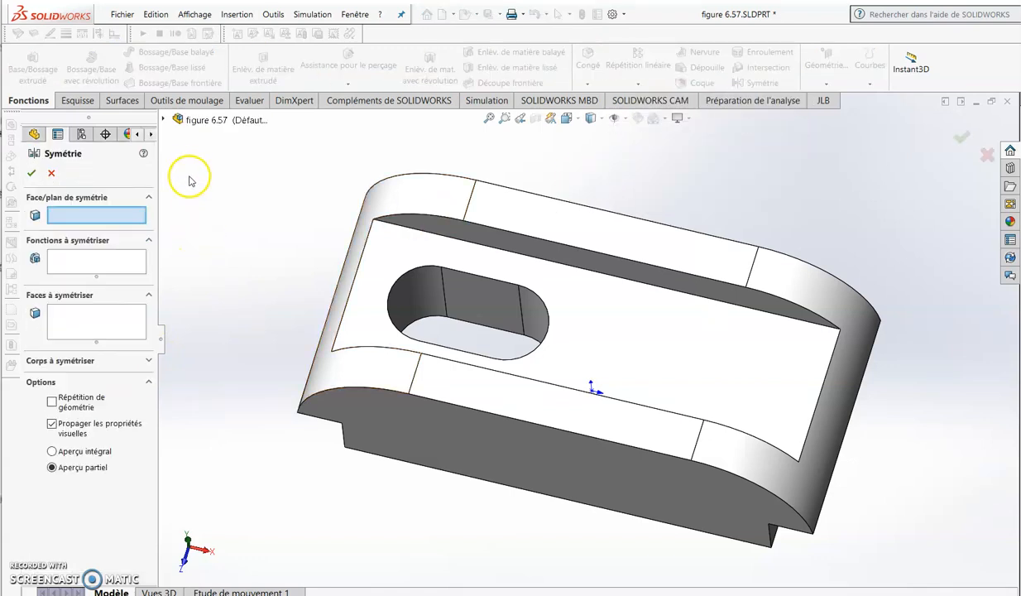
left_click(163, 120)
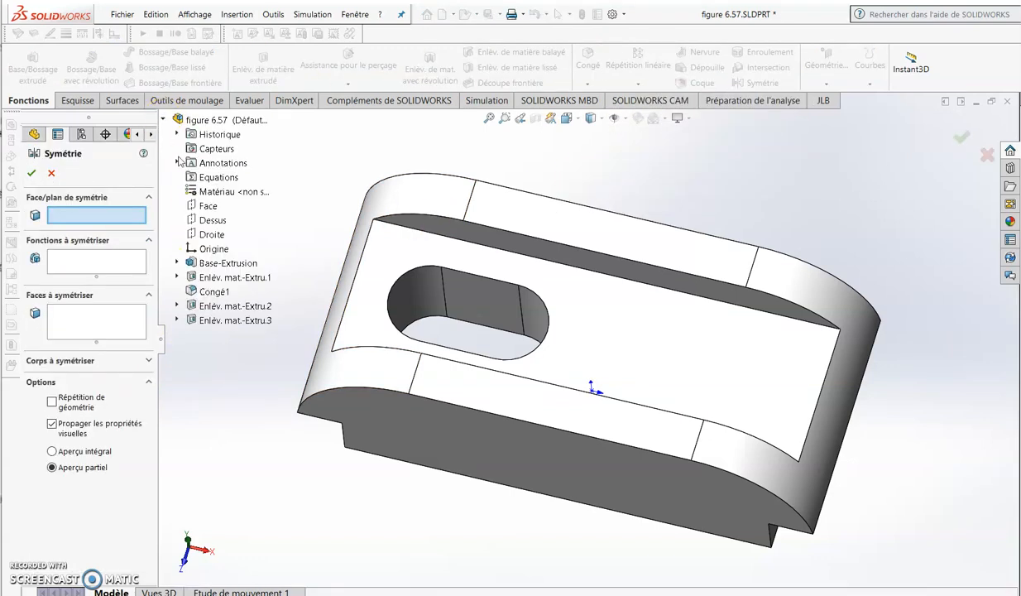
left_click(208, 236)
mouse_move(563, 292)
middle_mouse_down()
mouse_move(554, 299)
mouse_move(566, 312)
mouse_move(559, 303)
middle_mouse_up()
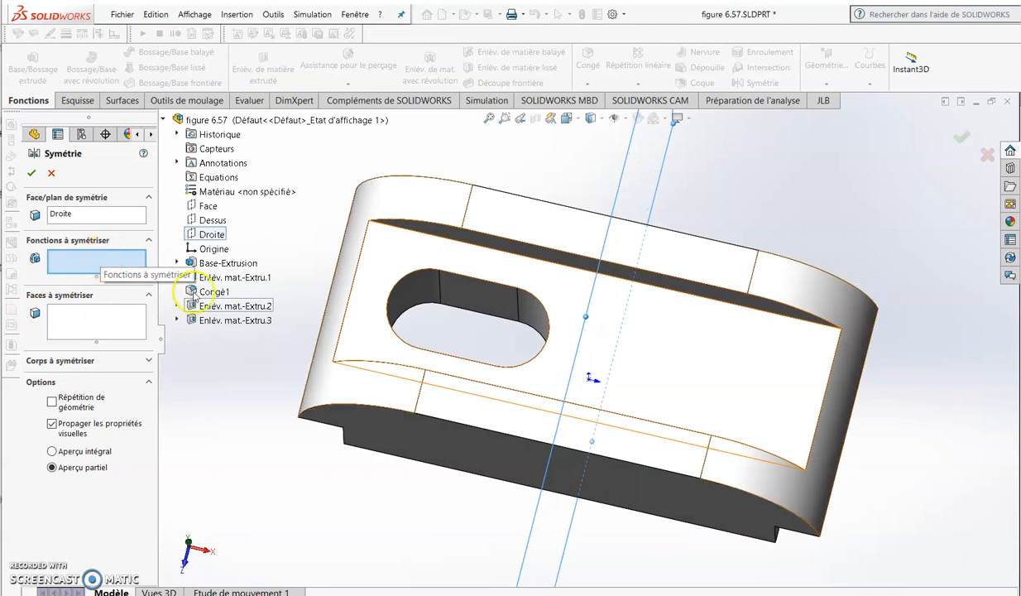
left_click(223, 324)
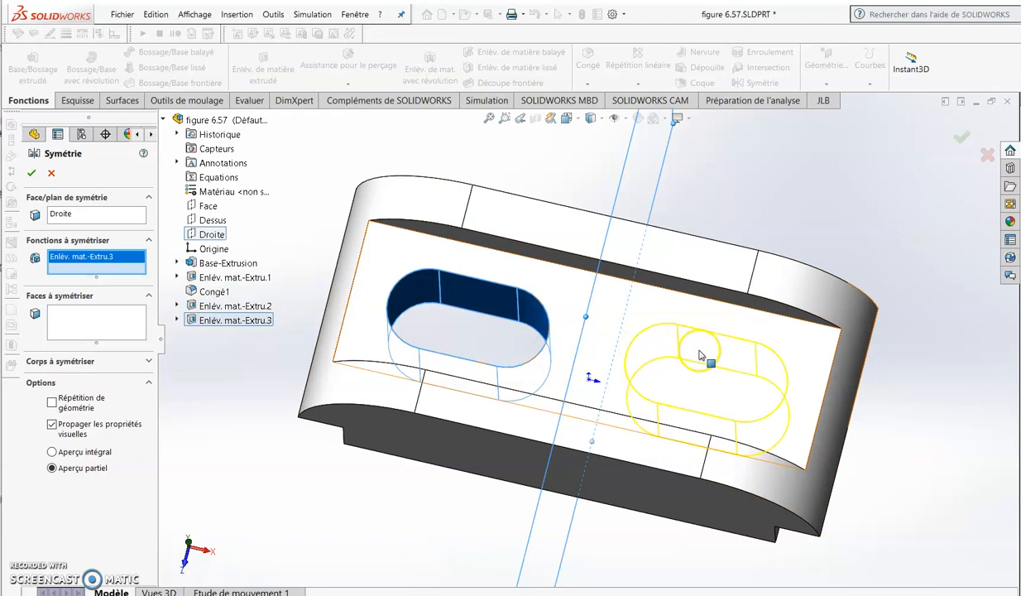
middle_click_drag(523, 269, 544, 283)
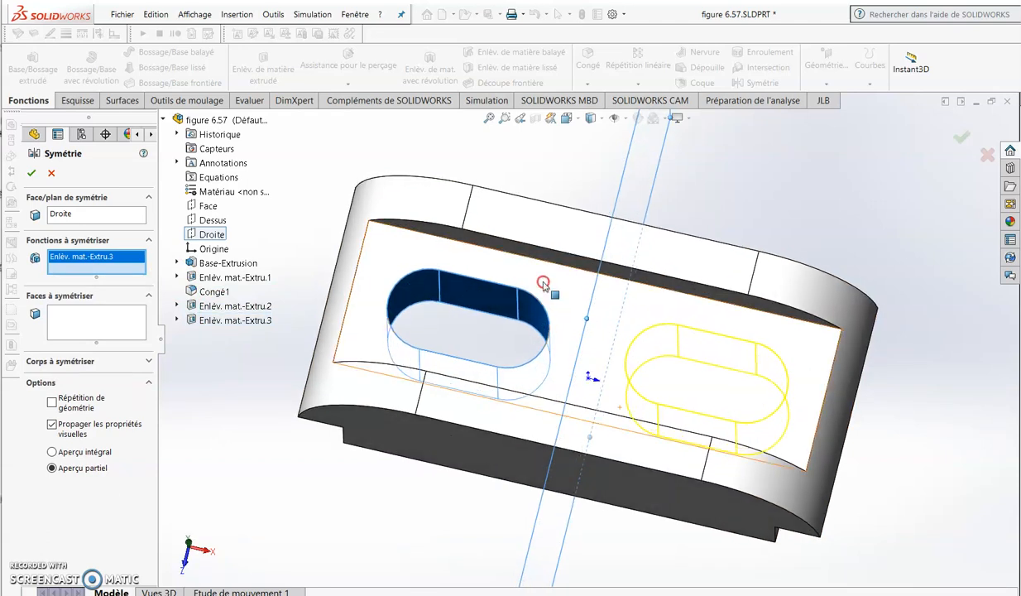
left_click(31, 174)
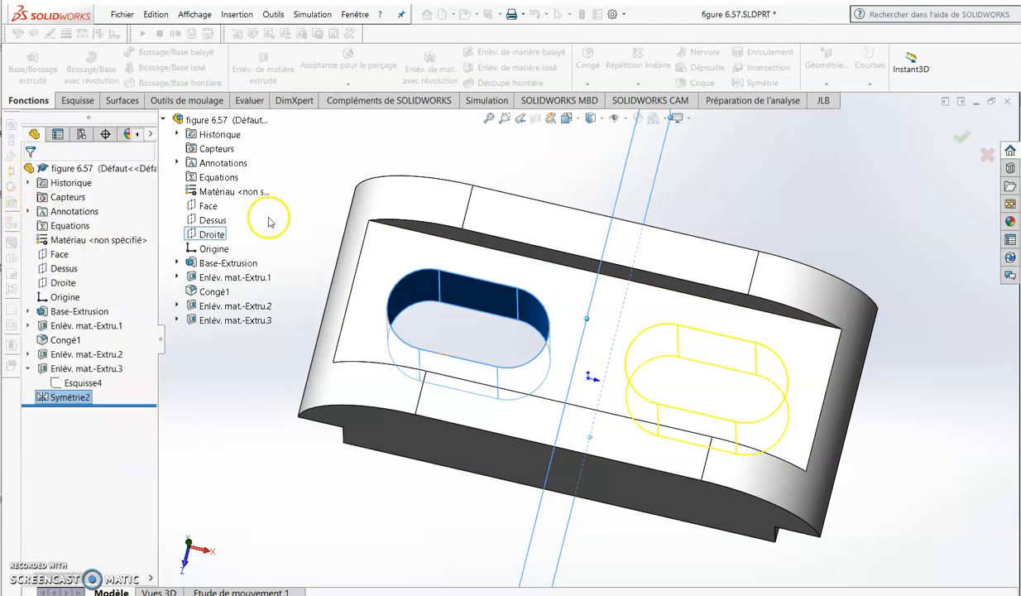
Set the original slot's end radius to 6.5 mm.
middle_click_drag(545, 342, 545, 332)
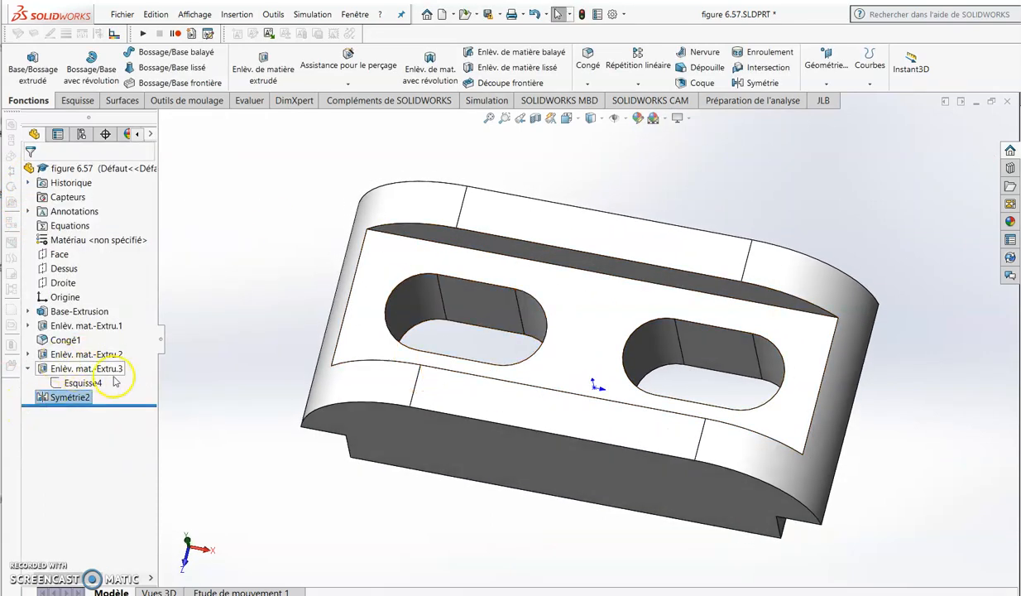
left_click(409, 305)
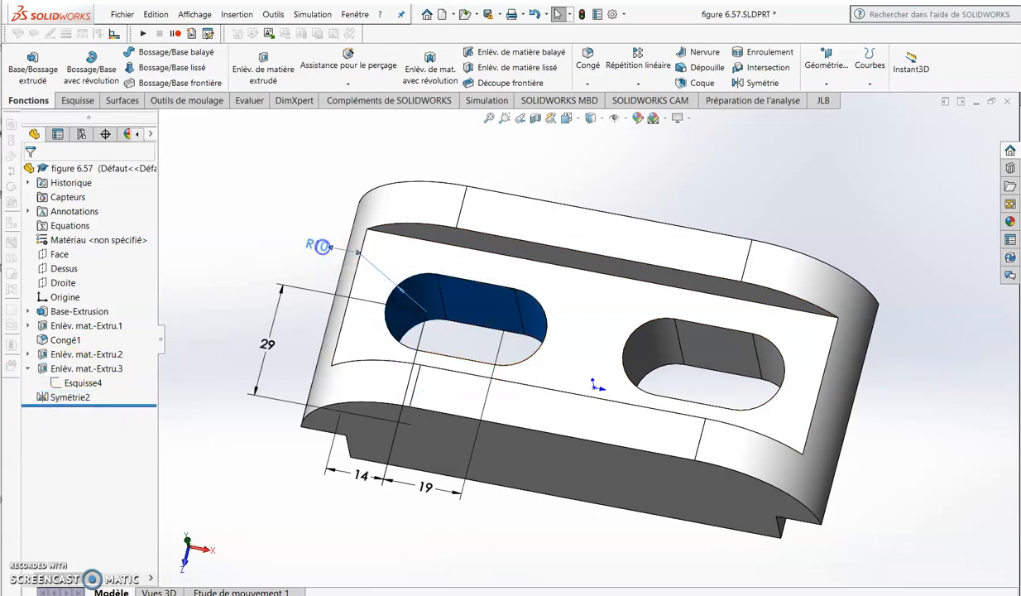
double_click(321, 247)
type("6.5")
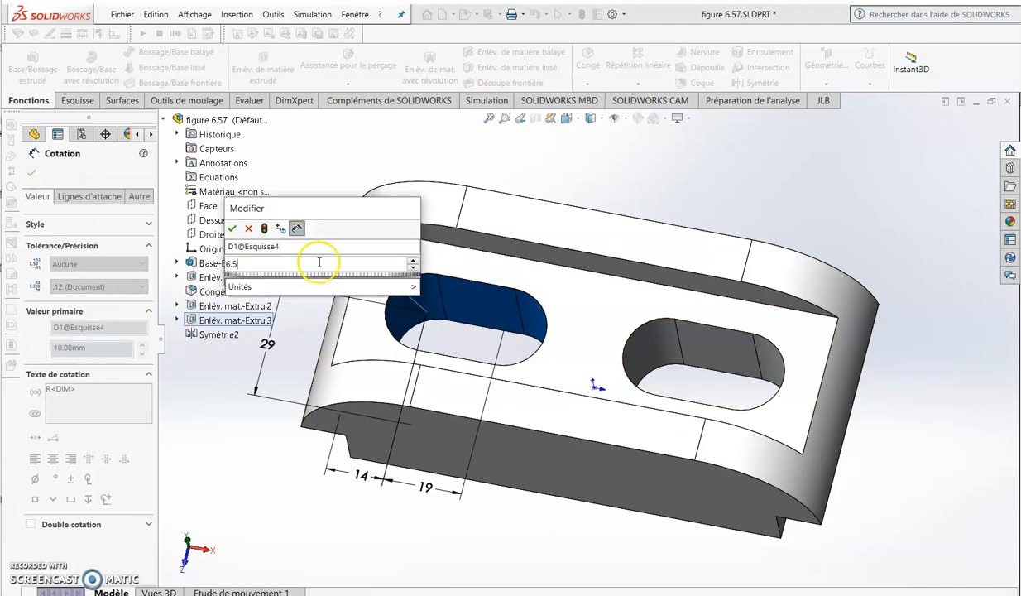
key("Return")
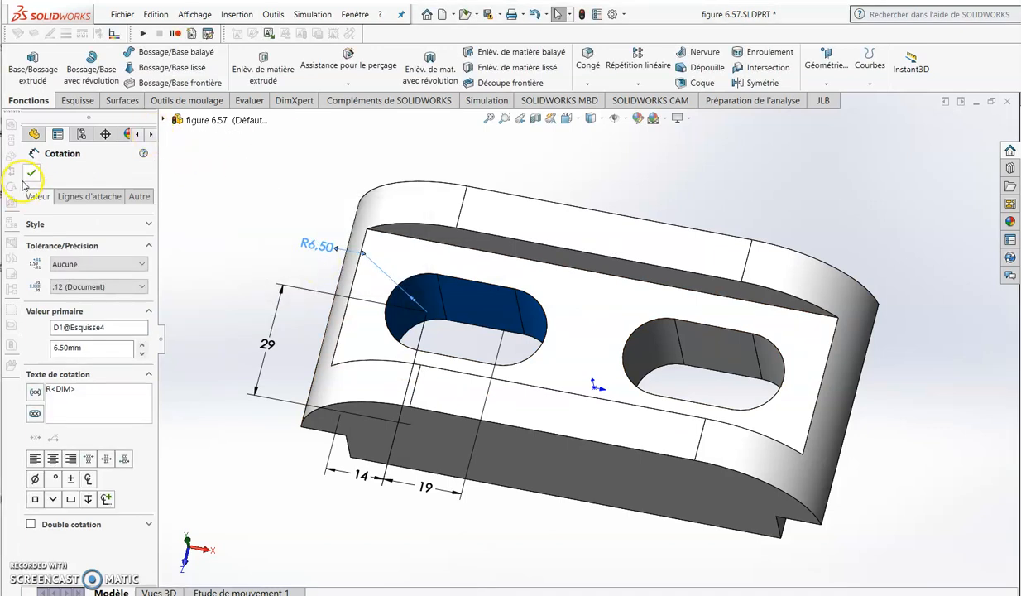
left_click(31, 175)
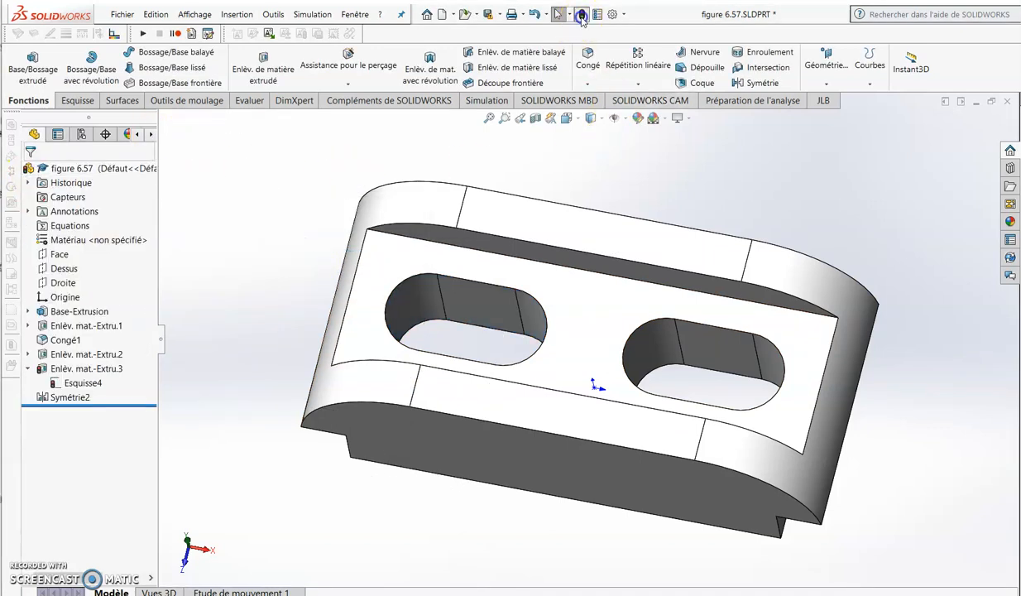
Copy the slot cut Enlèv. mat.-Extru.3 onto the part's front side face, deleting its external relations.
middle_click_drag(613, 196, 592, 275)
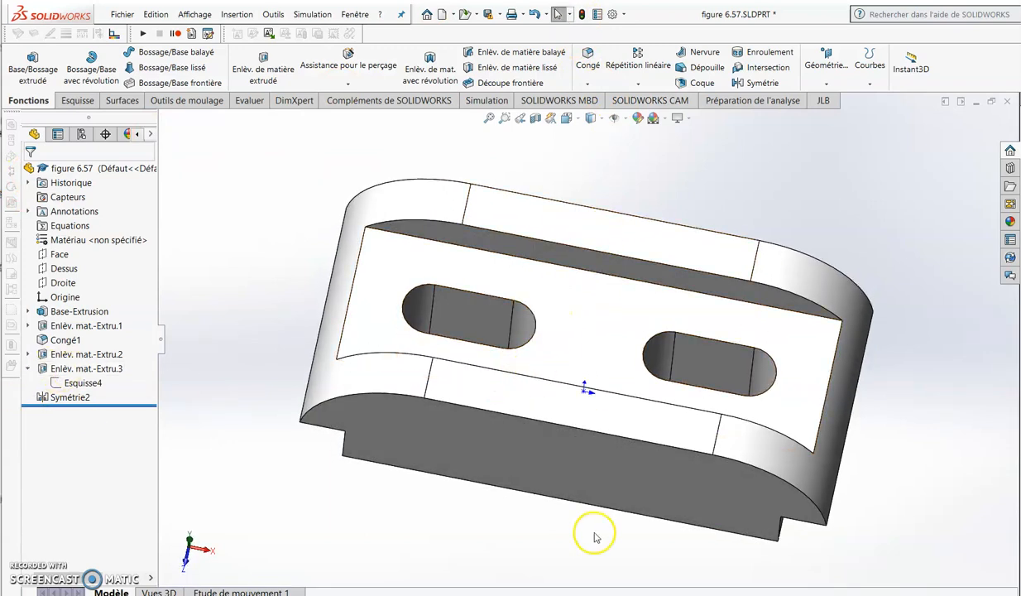
scroll(579, 439, "up", 3)
middle_click_drag(579, 439, 574, 389)
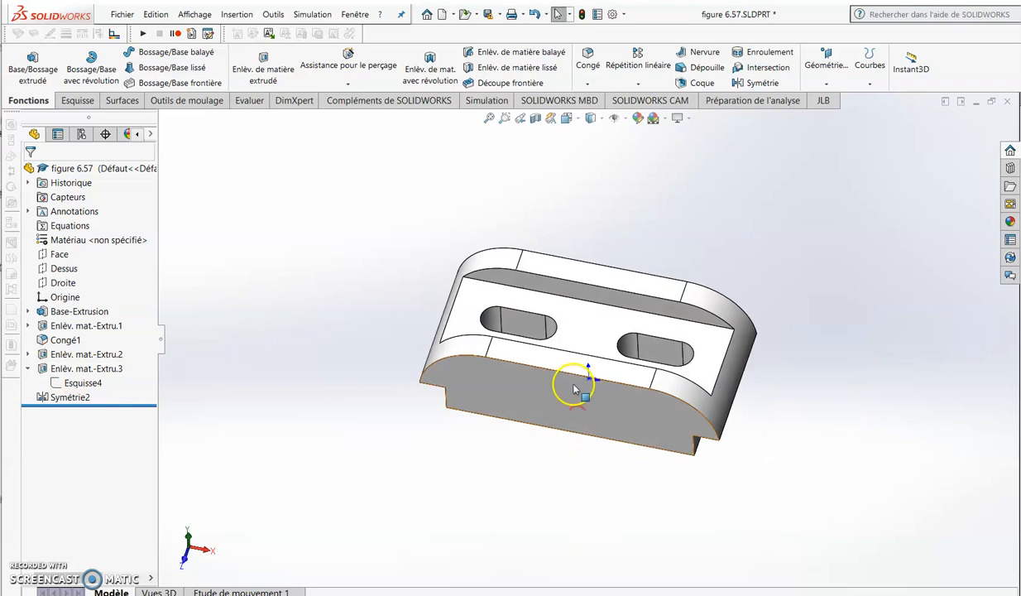
scroll(577, 391, "down", 4)
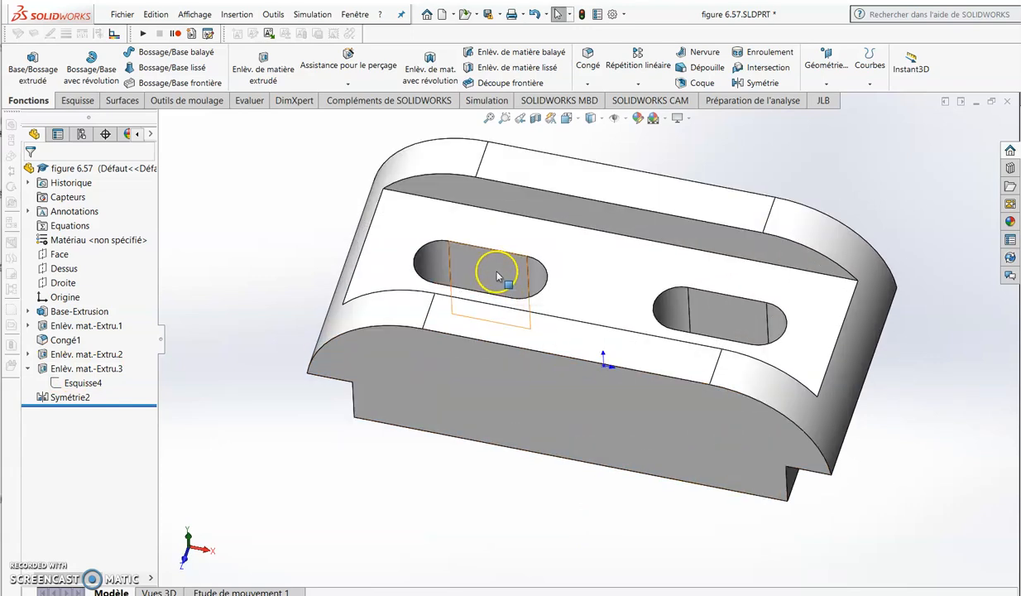
mouse_move(510, 249)
middle_mouse_down()
mouse_move(515, 287)
mouse_move(512, 263)
middle_mouse_up()
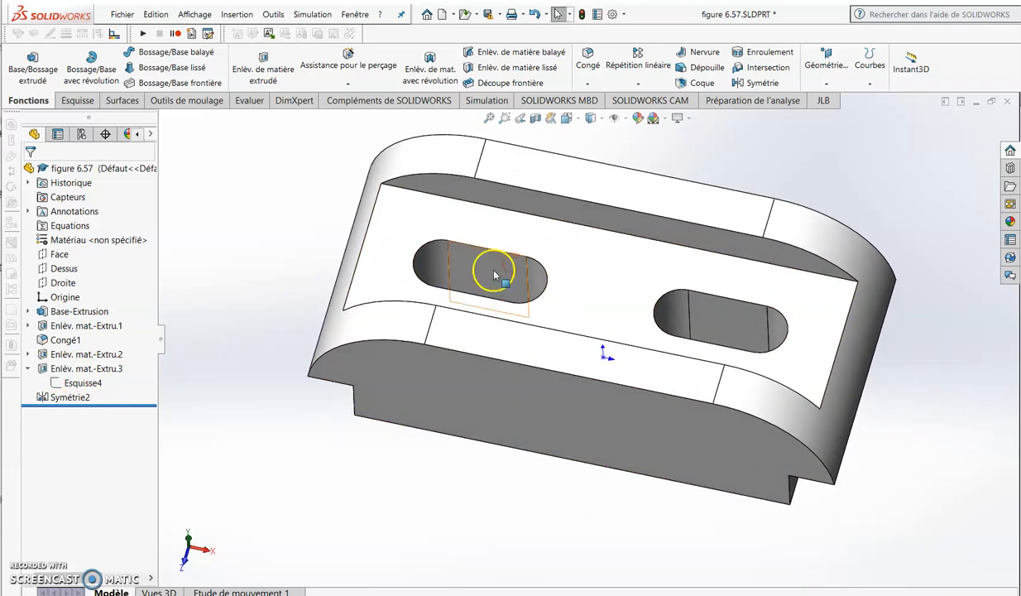
right_click(484, 275)
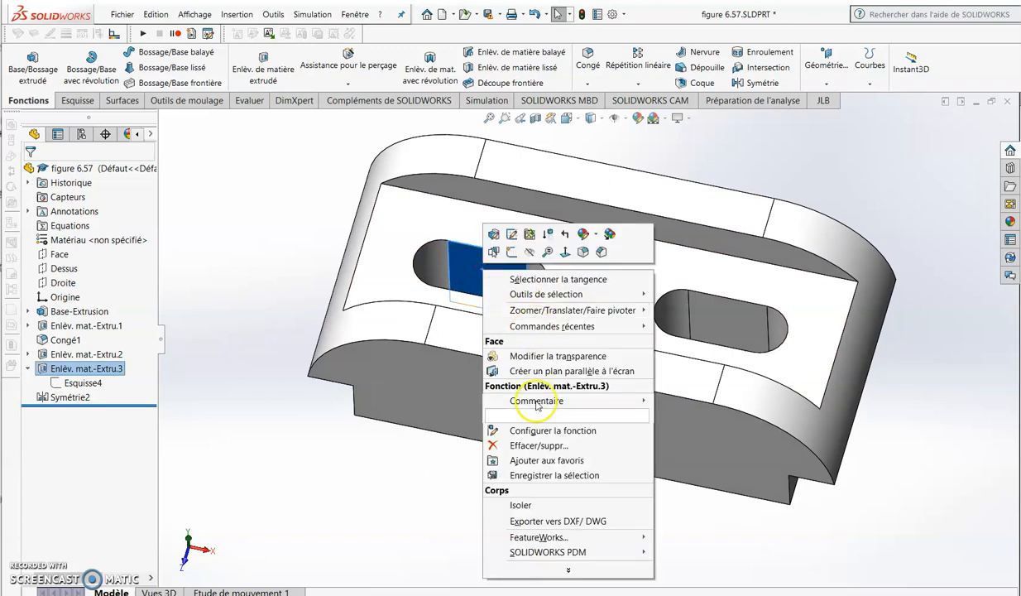
left_click(463, 267)
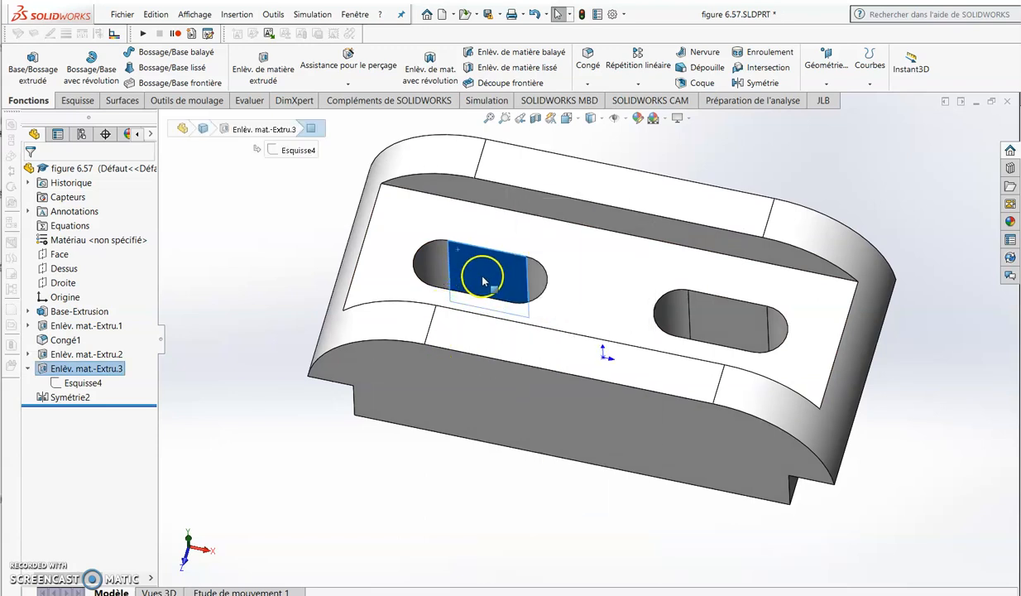
left_click(563, 438)
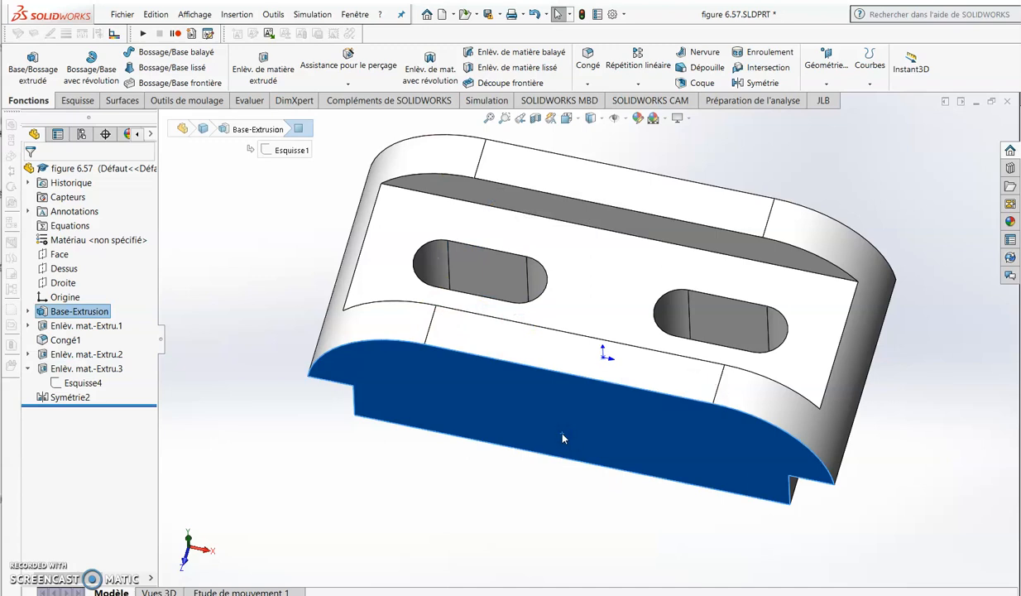
key("ctrl+v")
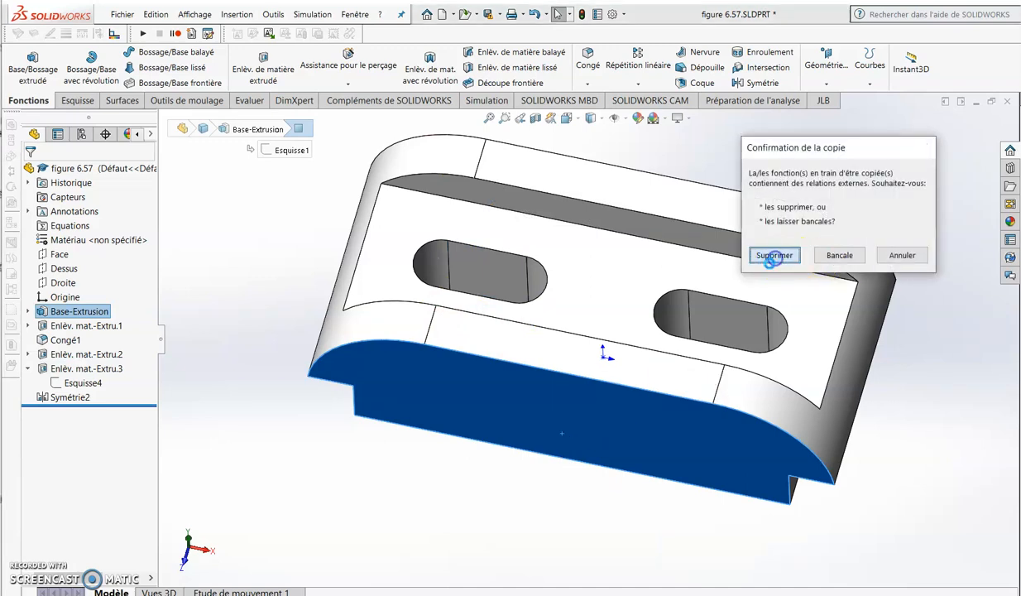
left_click(775, 255)
middle_click_drag(616, 424, 569, 366)
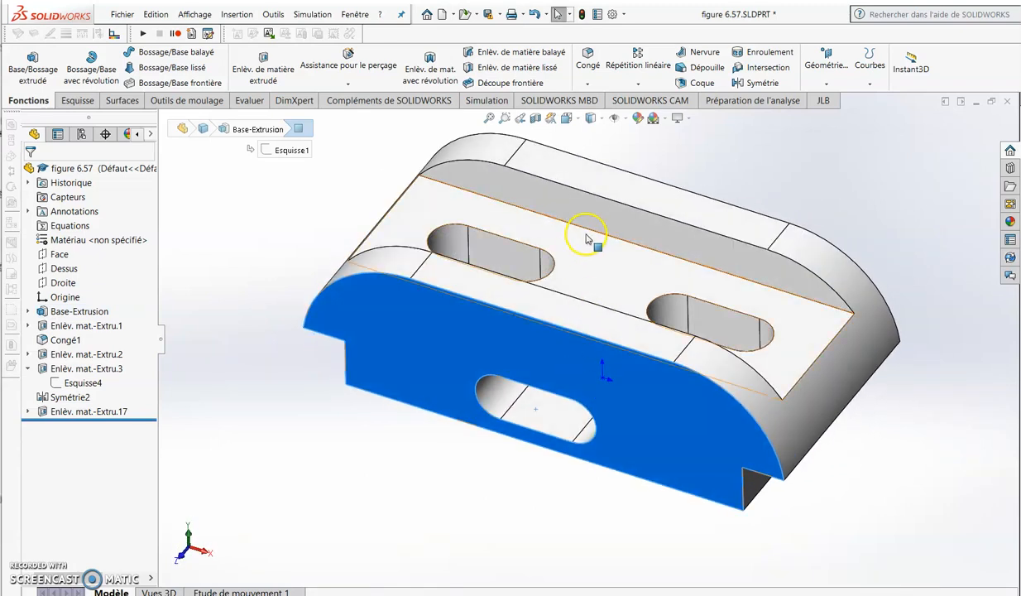
Fillet the upper outer edge of the front side face with a 3 mm radius and tangent propagation.
left_click(377, 207)
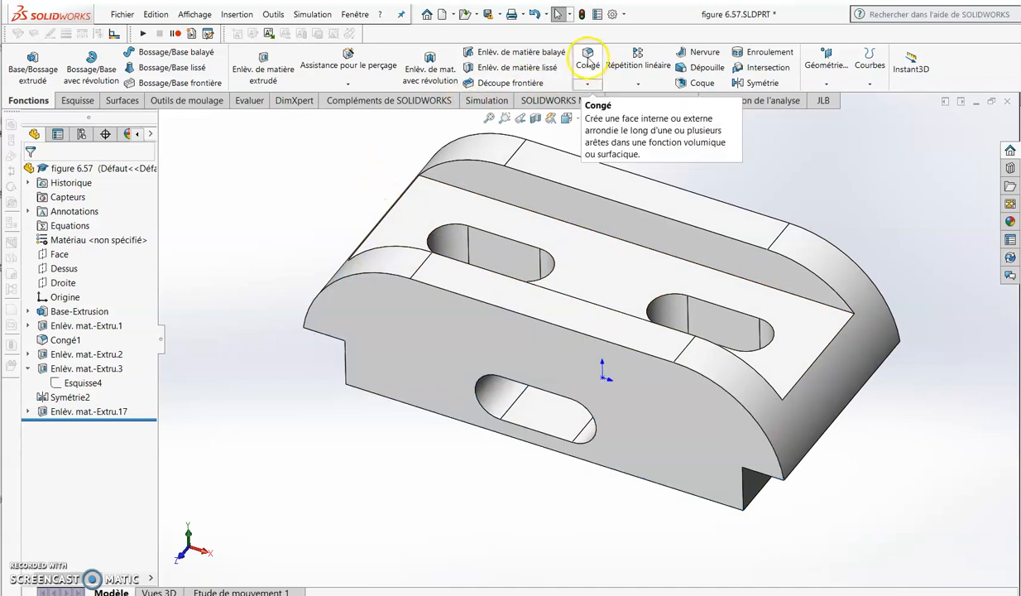
left_click(528, 316)
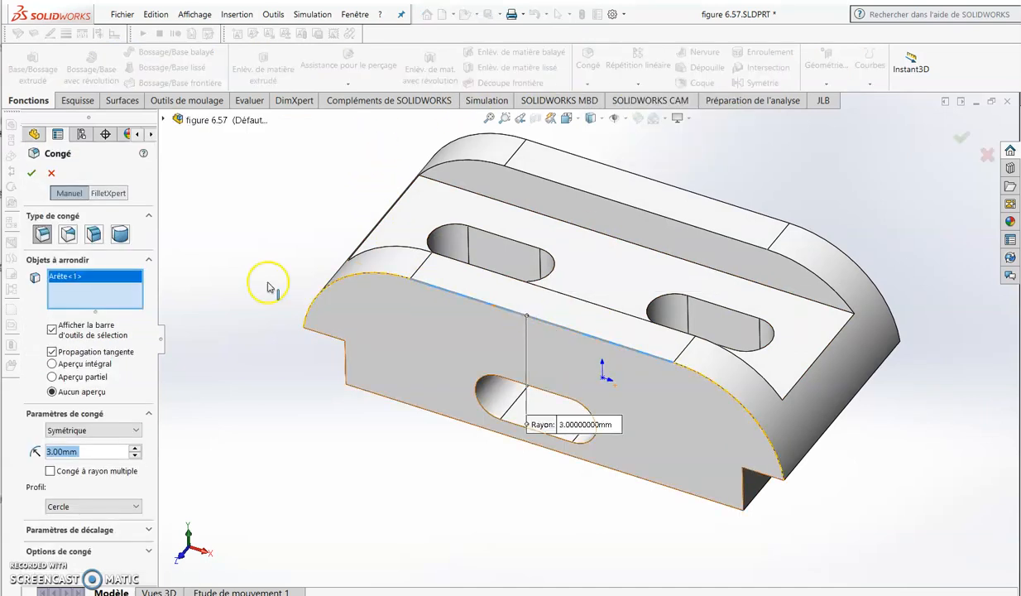
left_click(31, 174)
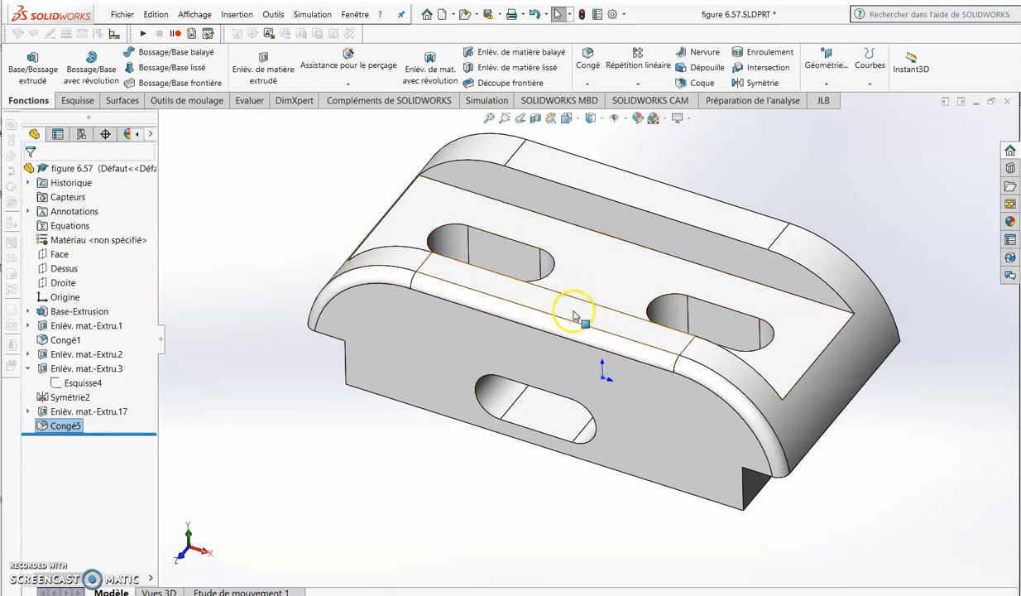
Copy the front edge fillet Congé5 onto the inner upper edge of the rear wall.
left_click(548, 326)
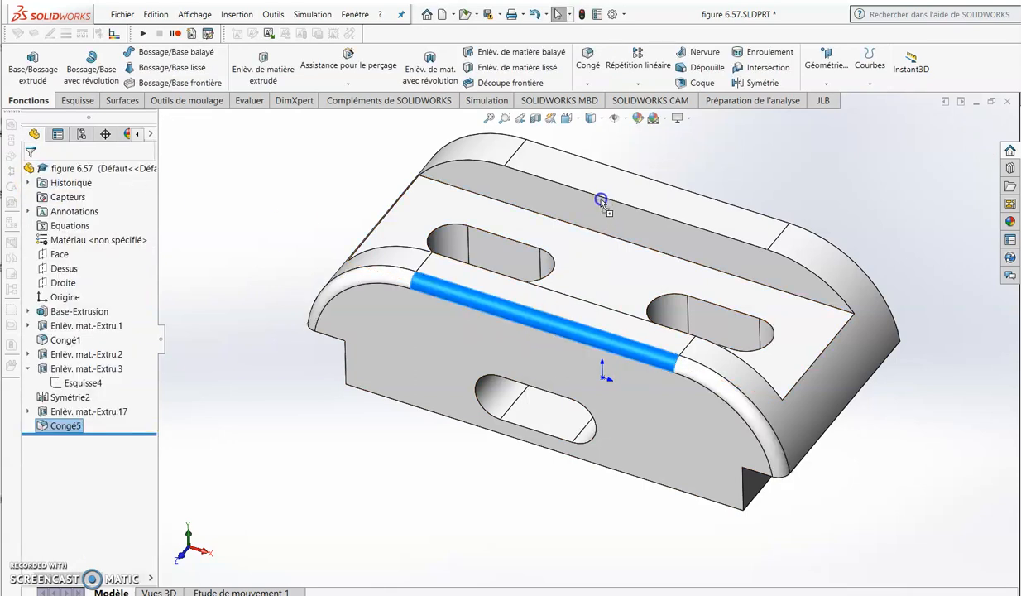
left_click_drag(601, 200, 600, 200, "ctrl")
middle_click_drag(598, 370, 571, 349)
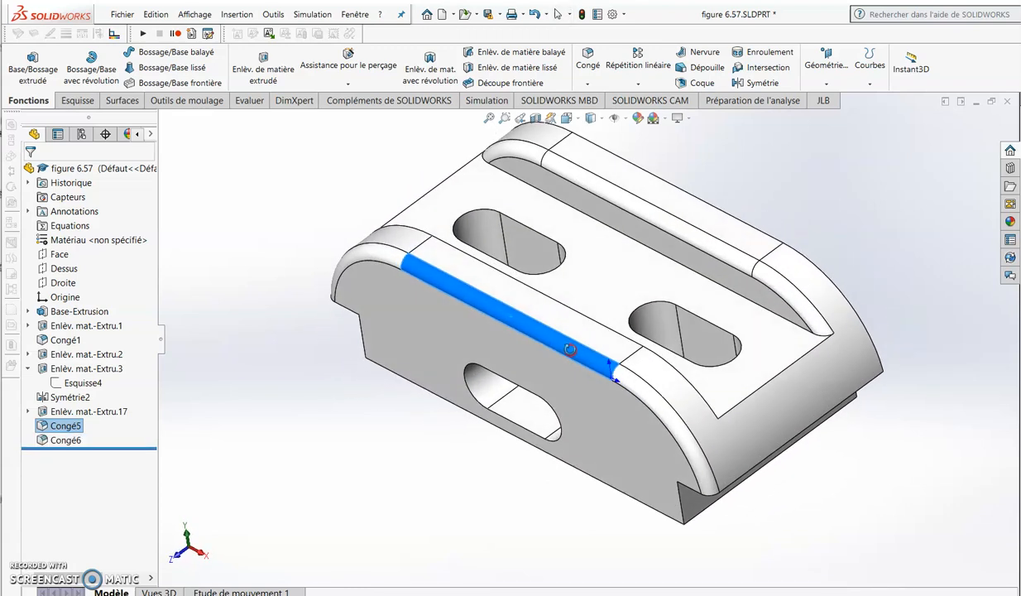
left_click(278, 176)
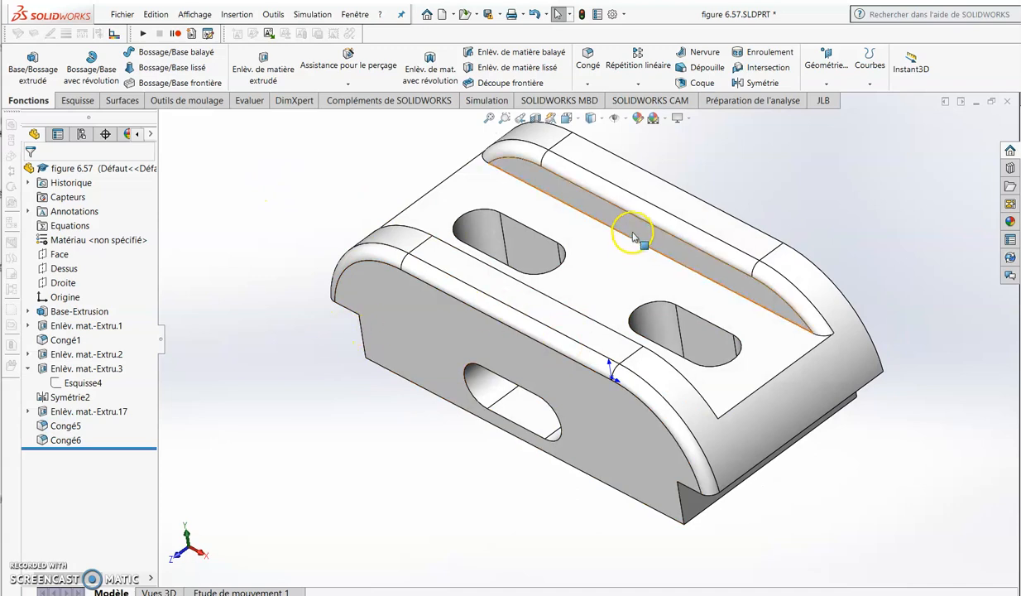
Compare the original fillet with its copy and delete the copied fillet Congé6.
left_click(68, 426)
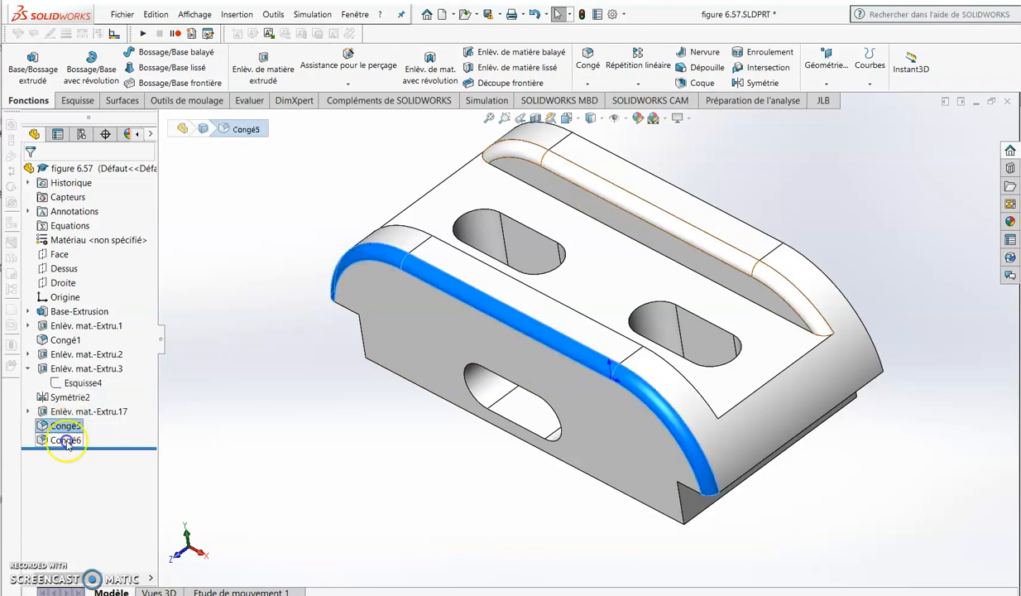
left_click(66, 439)
left_click(67, 426)
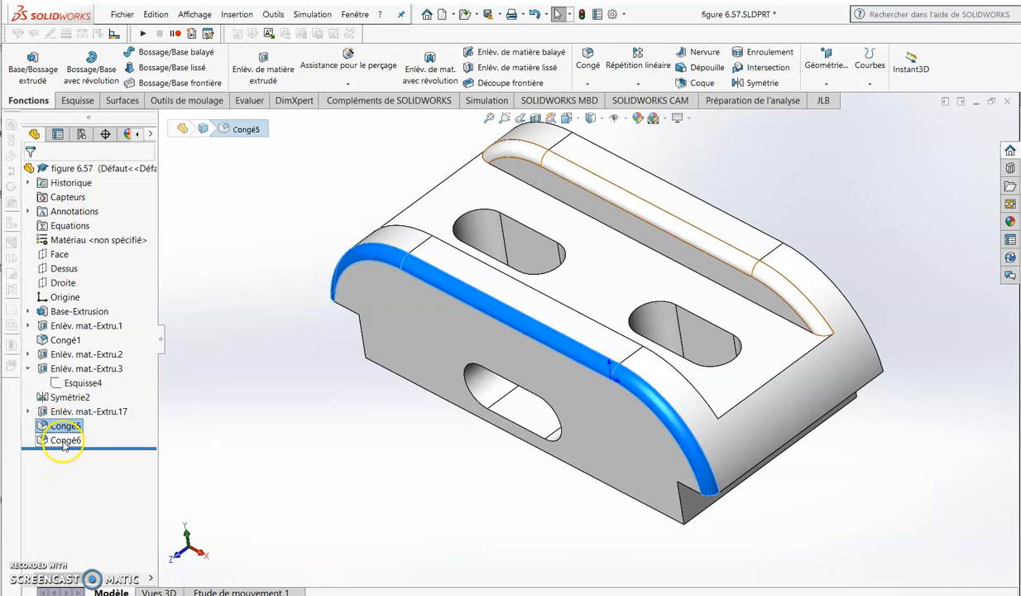
left_click(65, 441)
right_click(65, 444)
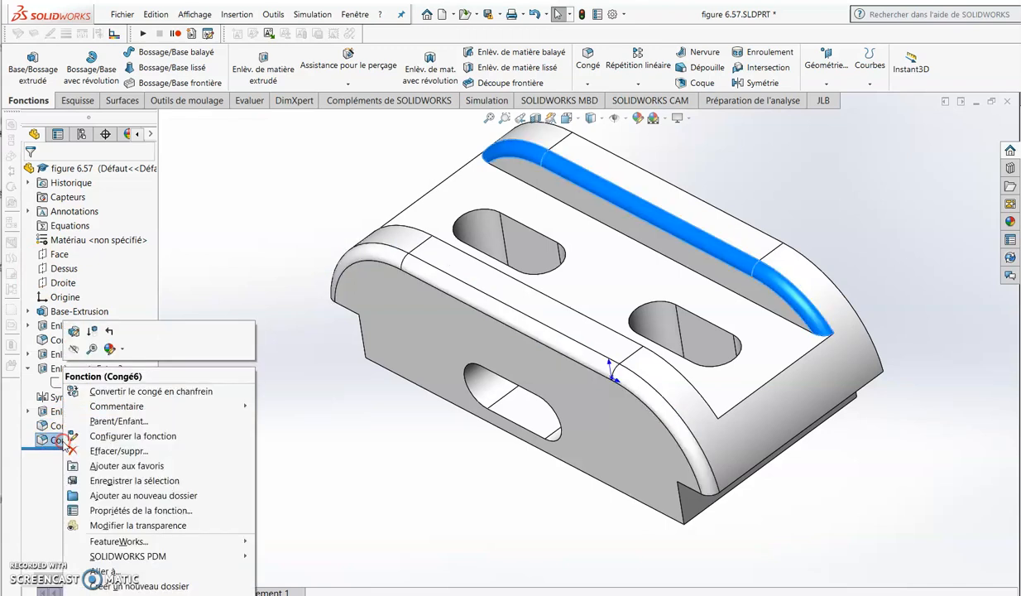
left_click(87, 451)
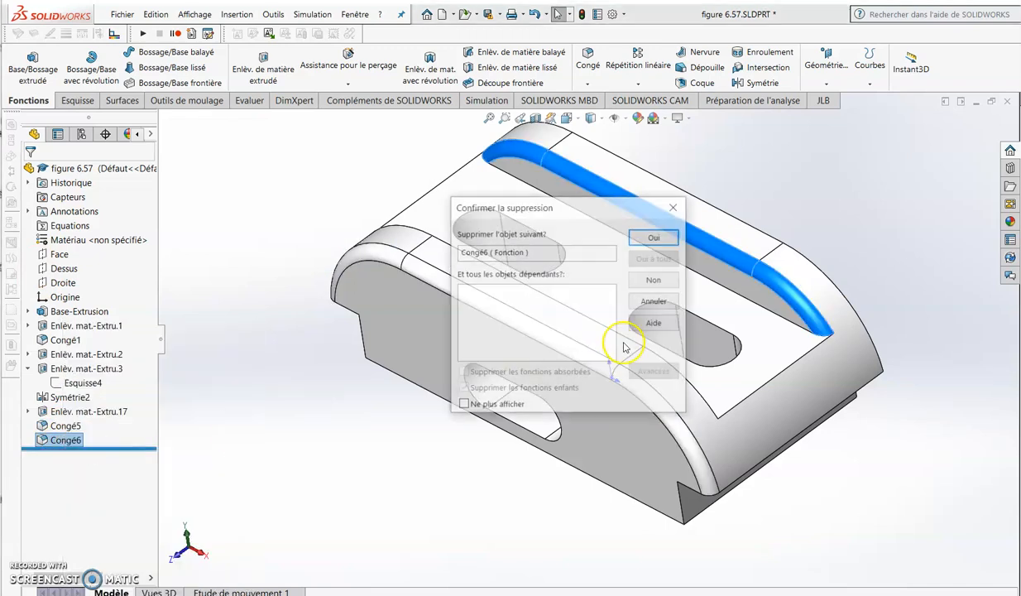
left_click(654, 233)
Edit fillet Congé5 to add the rear wall's outer upper edge to its selection, leaving out the inner edge.
right_click(66, 427)
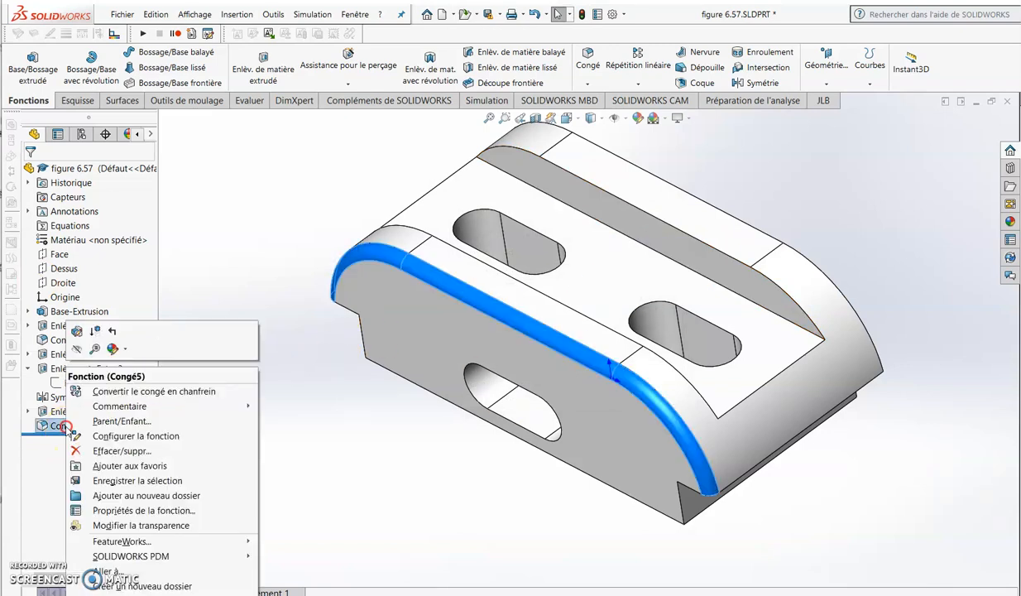
left_click(80, 326)
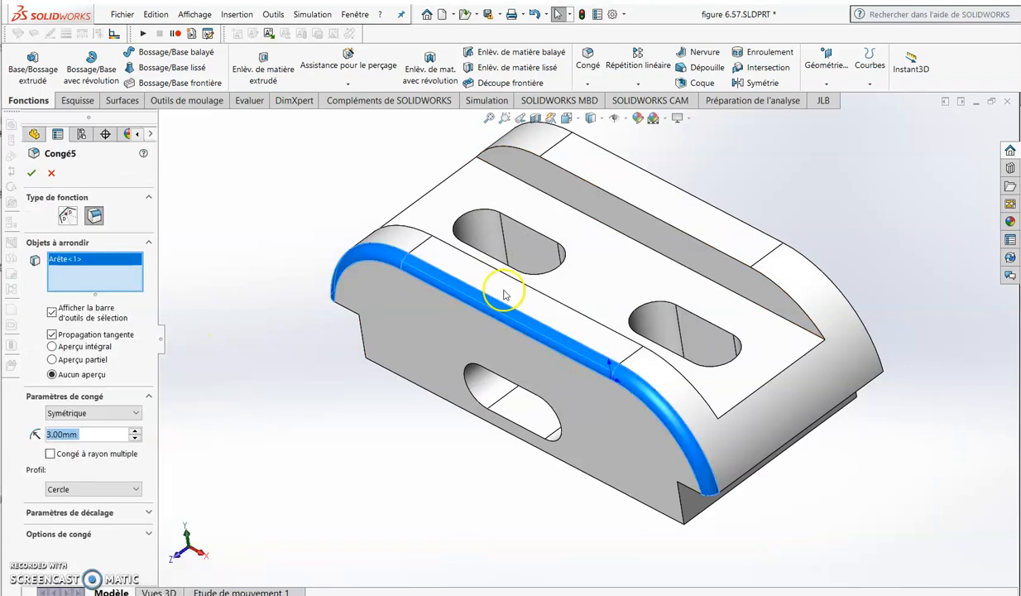
left_click(585, 181)
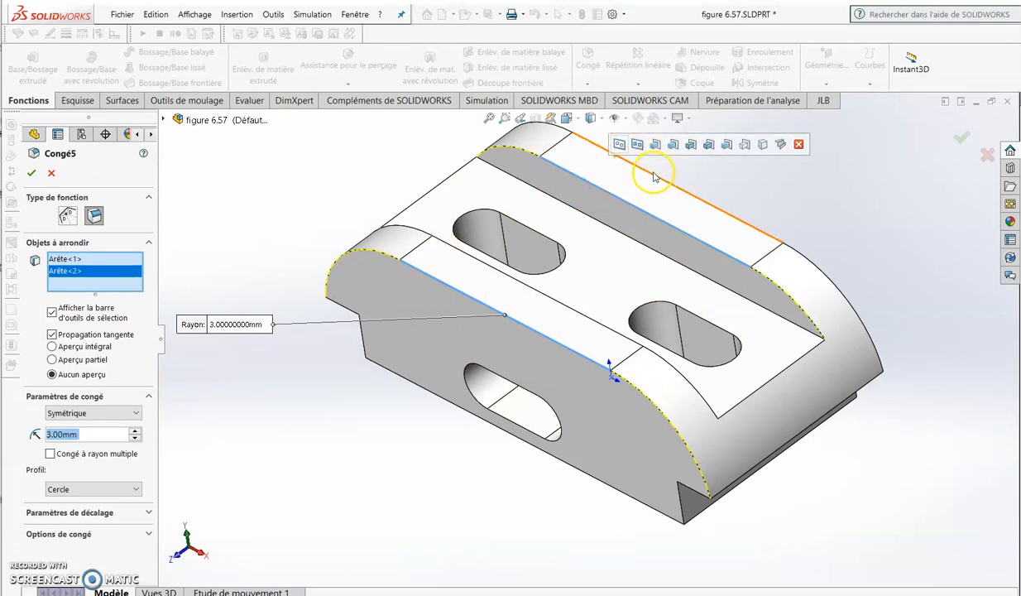
left_click(706, 202)
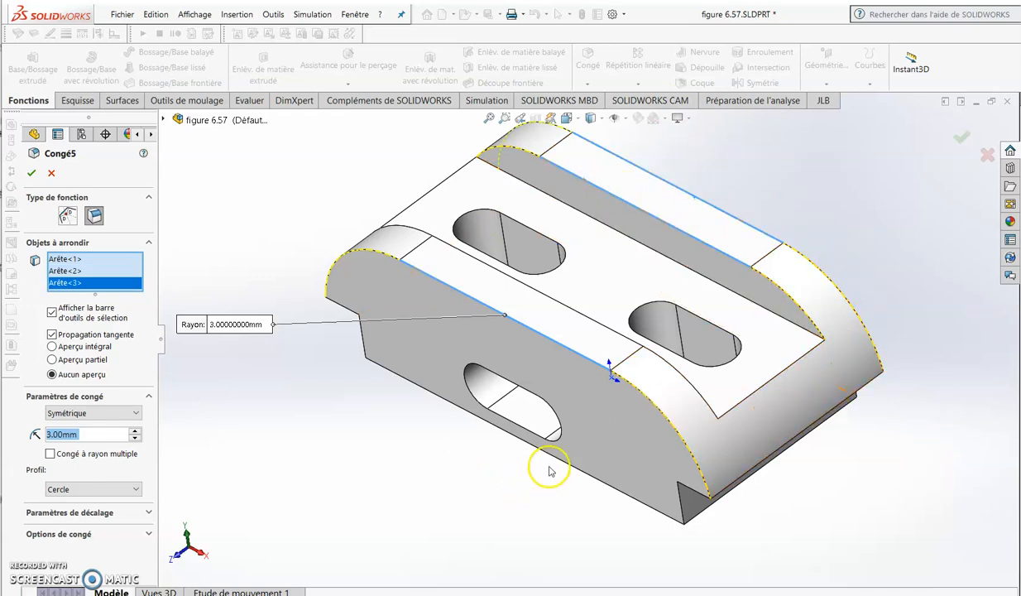
left_click(590, 194)
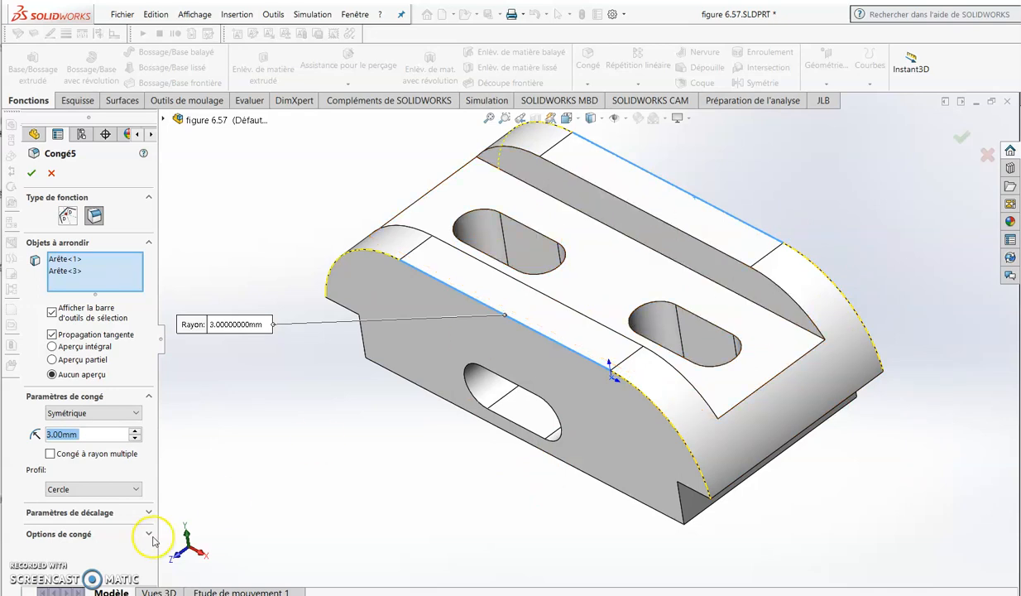
left_click(32, 174)
mouse_move(394, 374)
middle_mouse_down()
mouse_move(399, 364)
mouse_move(358, 401)
mouse_move(379, 380)
middle_mouse_up()
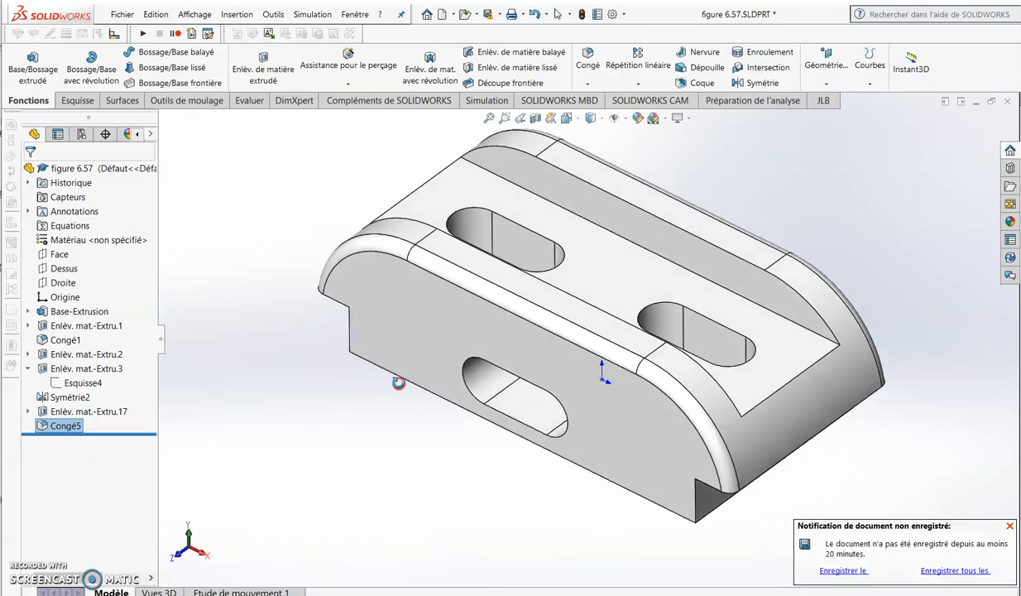
middle_click_drag(428, 403, 423, 326)
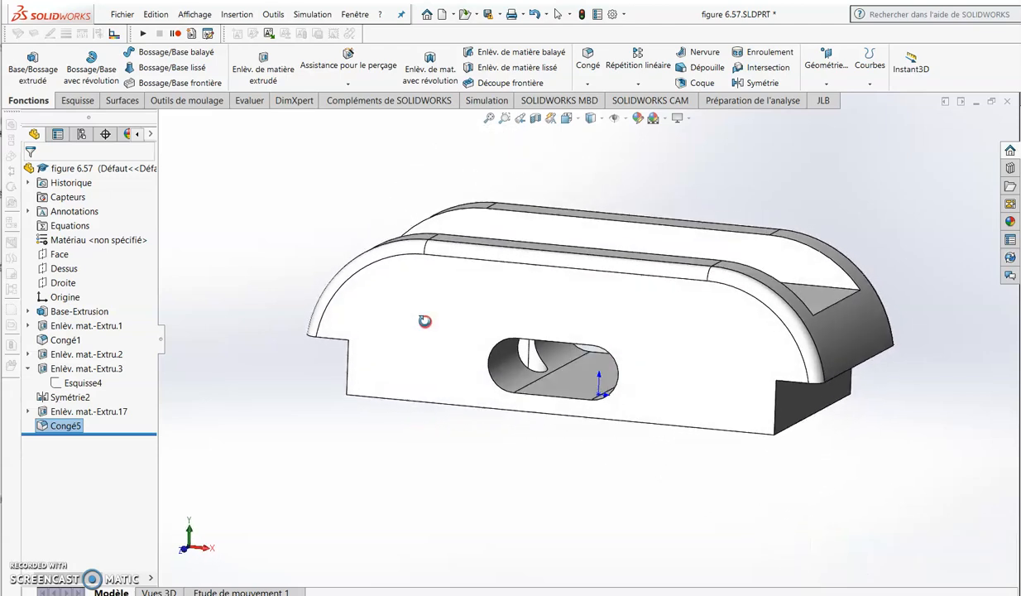
middle_click_drag(418, 367, 406, 417)
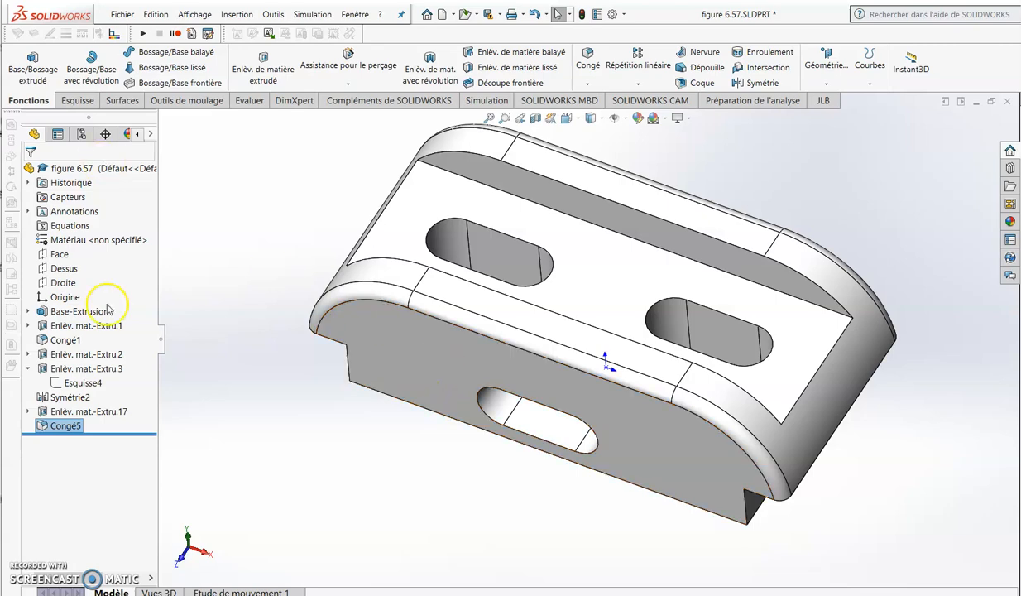